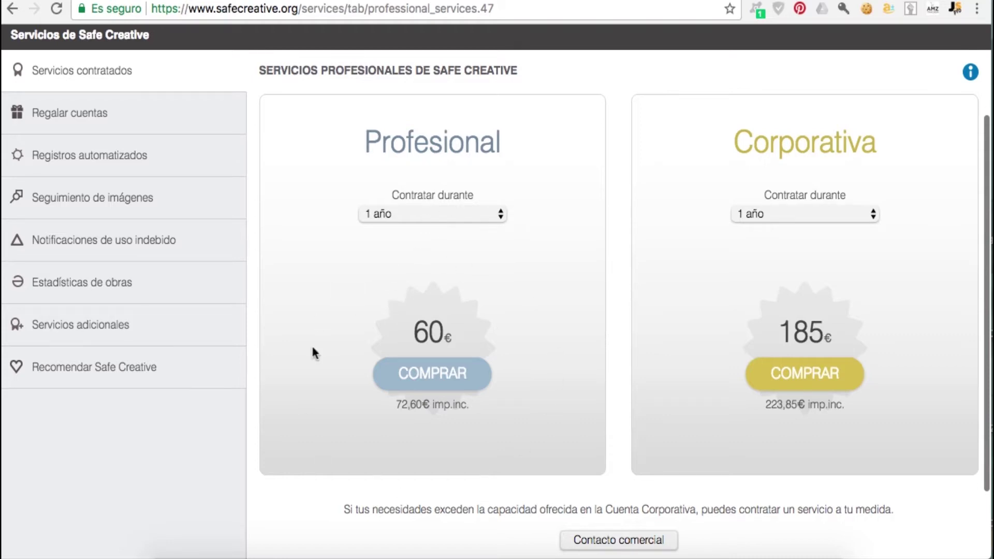
Step: Compare the Profesional plan's prices for contract durations of 2 años and 3 años
{"action": "left_click", "coordinate": [478, 217]}
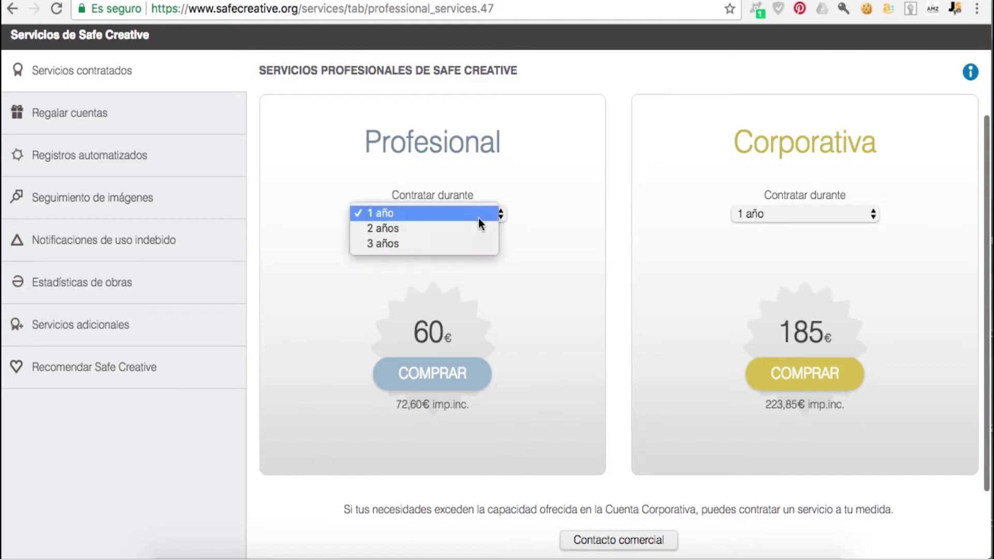
{"action": "left_click", "coordinate": [462, 244]}
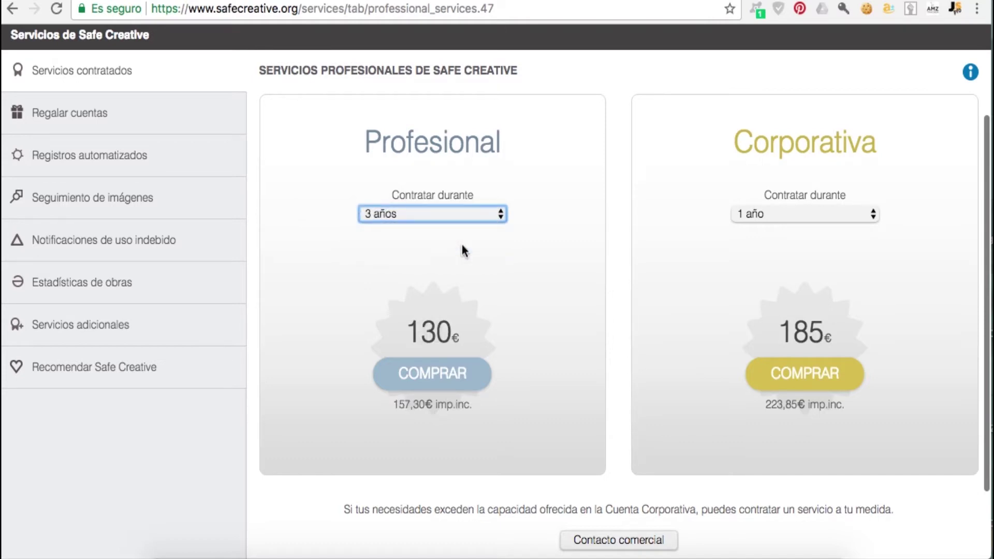
{"action": "left_click", "coordinate": [443, 208]}
{"action": "left_click", "coordinate": [440, 196]}
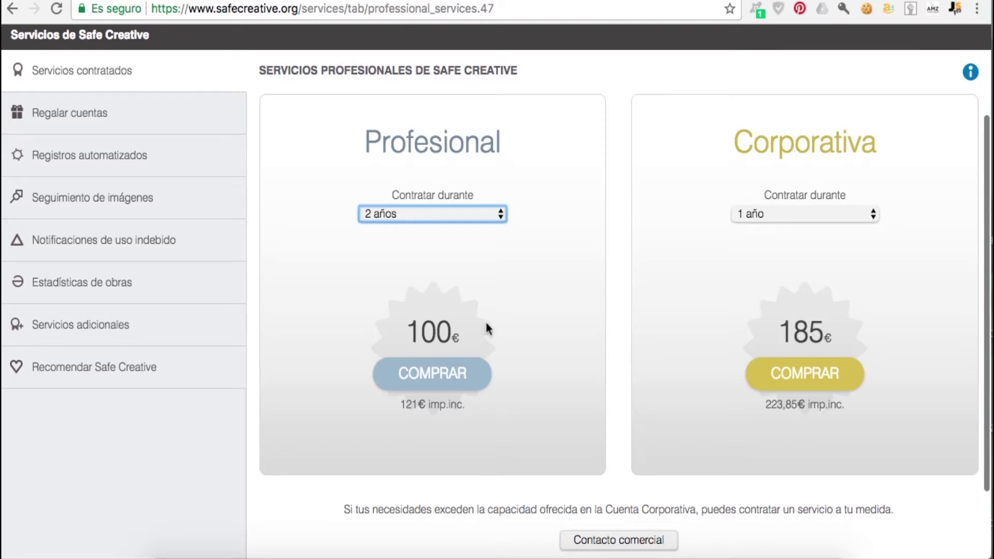
{"action": "left_click", "coordinate": [493, 215]}
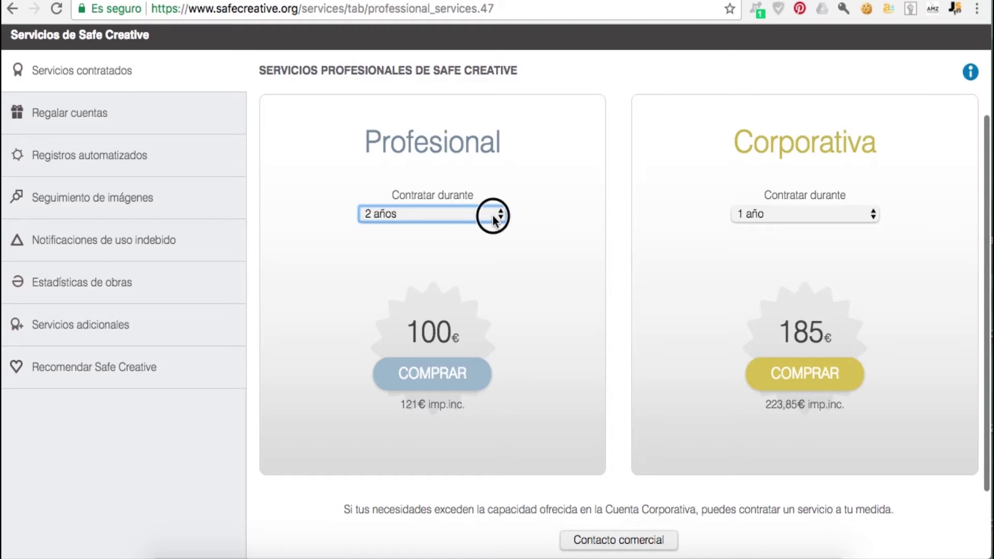
{"action": "left_click", "coordinate": [501, 330]}
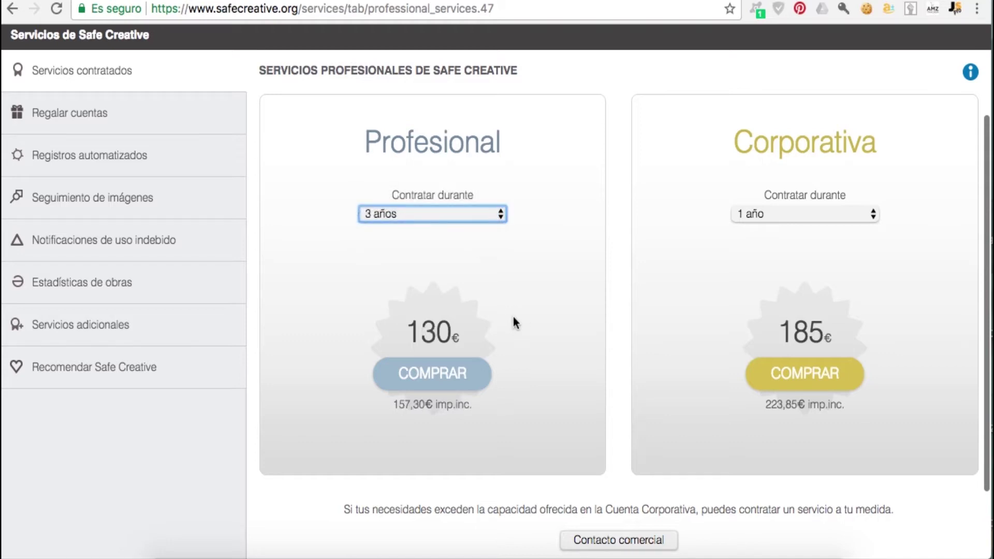
{"action": "left_click", "coordinate": [514, 317]}
Step: Open the Registros automatizados section of the Safe Creative services, showing the Feeds de registro
{"action": "scroll", "coordinate": [520, 313], "scroll_direction": "up", "scroll_amount": 3}
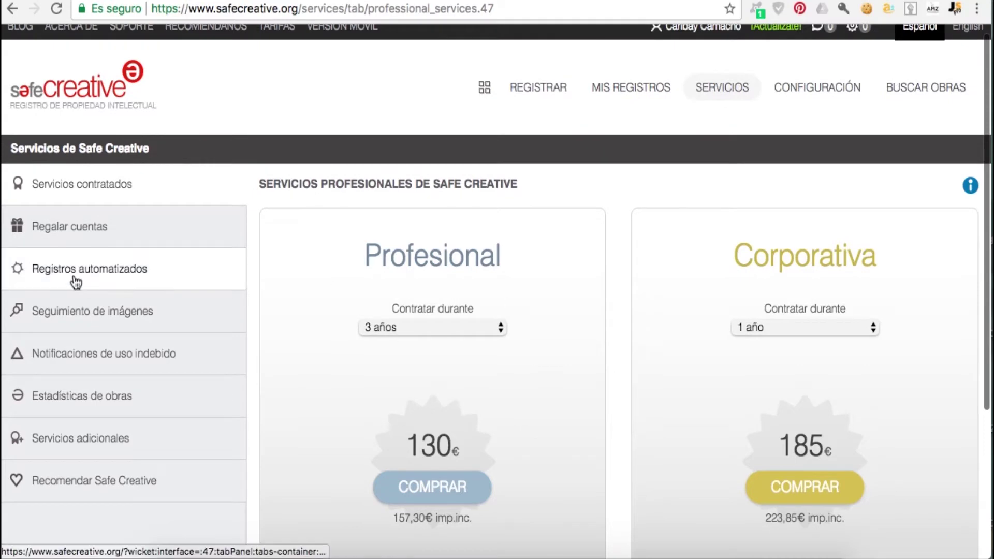
{"action": "left_click", "coordinate": [709, 89]}
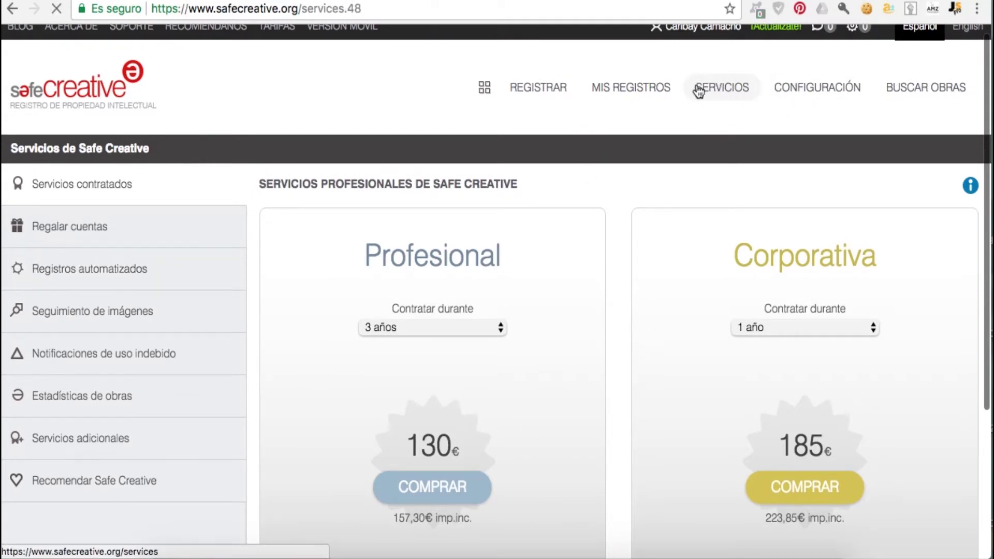
{"action": "left_click", "coordinate": [118, 99]}
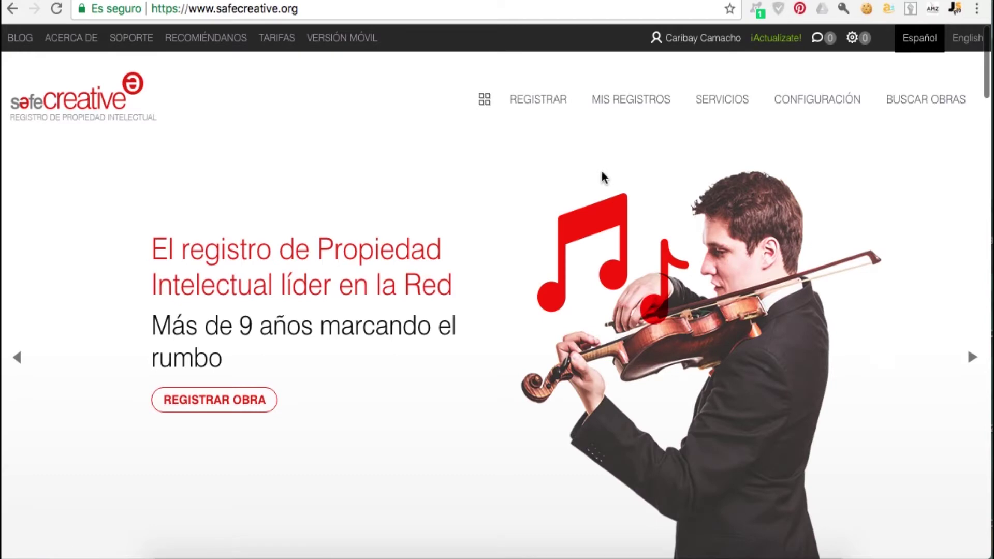
{"action": "left_click", "coordinate": [738, 106]}
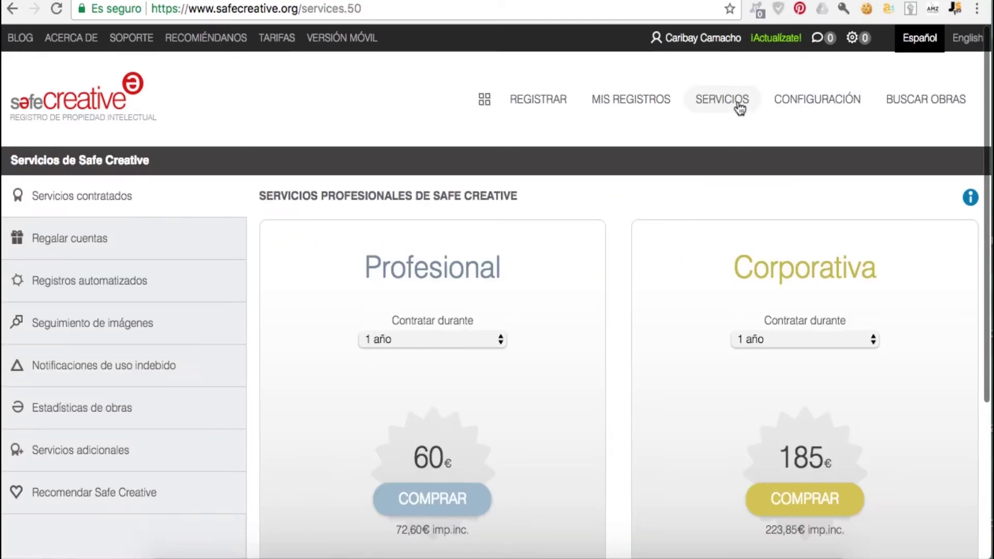
{"action": "left_click", "coordinate": [195, 284]}
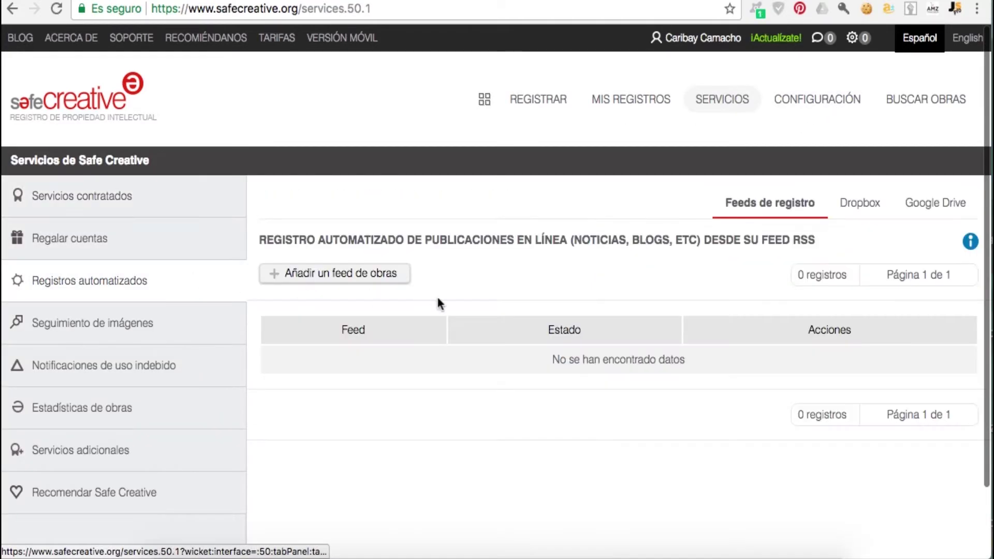
{"action": "scroll", "coordinate": [438, 301], "scroll_direction": "down", "scroll_amount": 3}
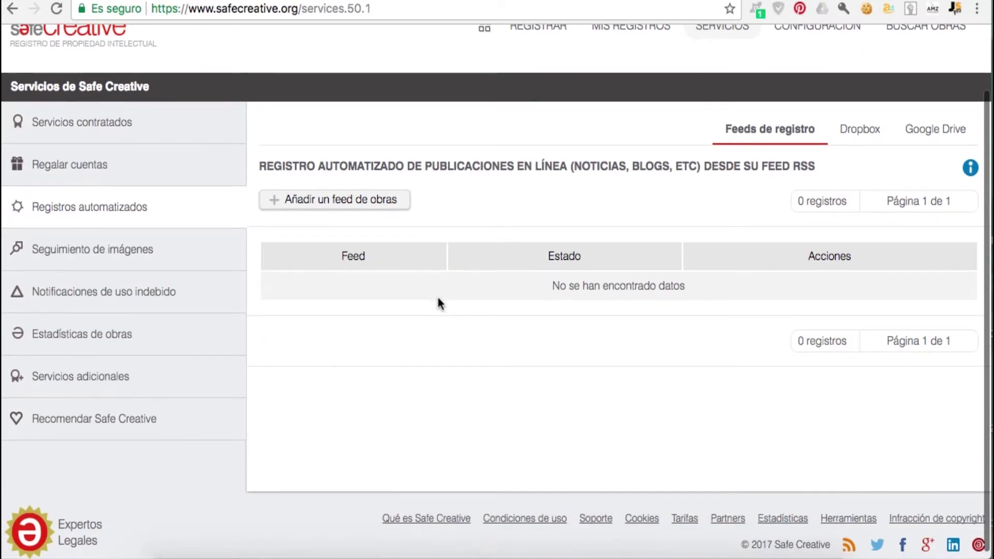
{"action": "left_click", "coordinate": [342, 205]}
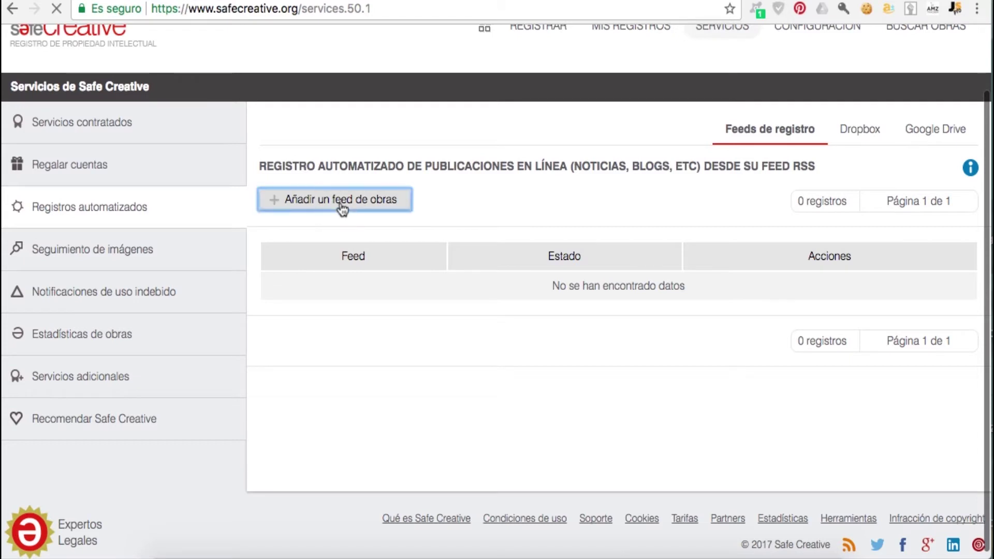
{"action": "type", "text": "w"}
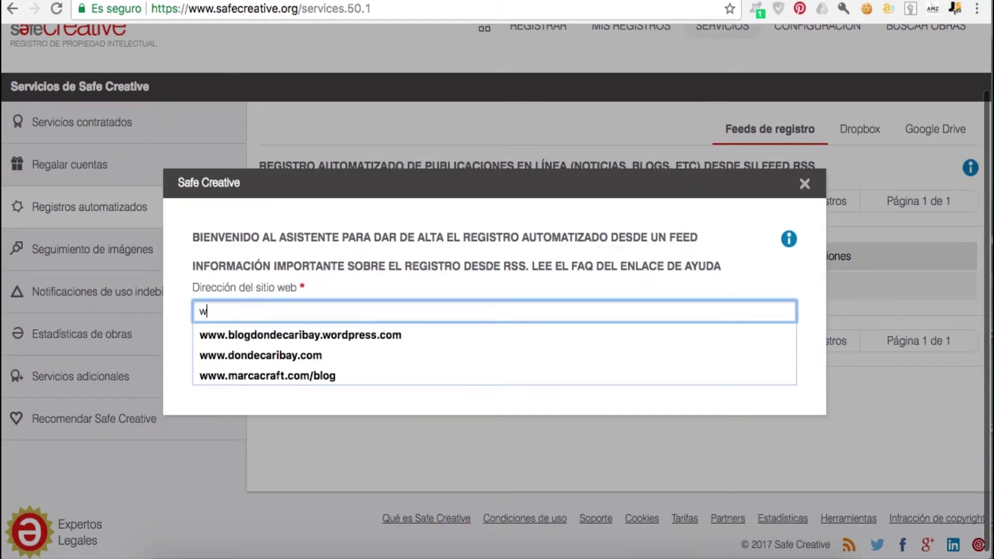
{"action": "type", "text": "ww.marca"}
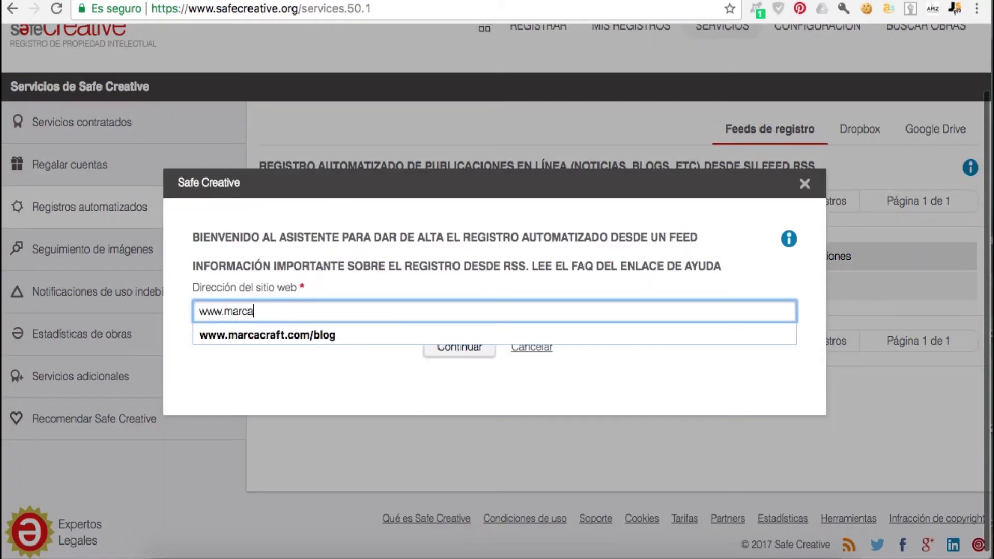
{"action": "key", "text": "Down"}
{"action": "key", "text": "Return"}
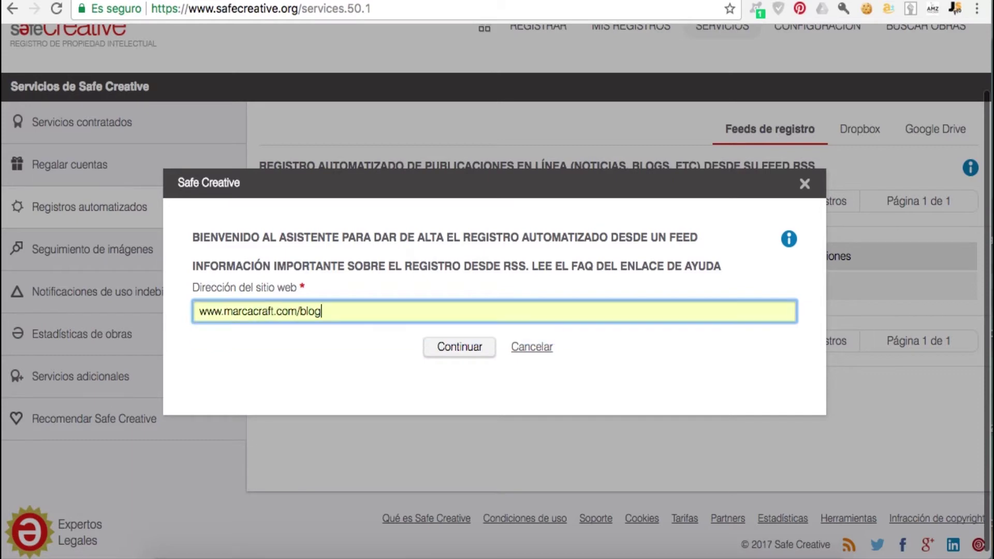
{"action": "left_click", "coordinate": [473, 346]}
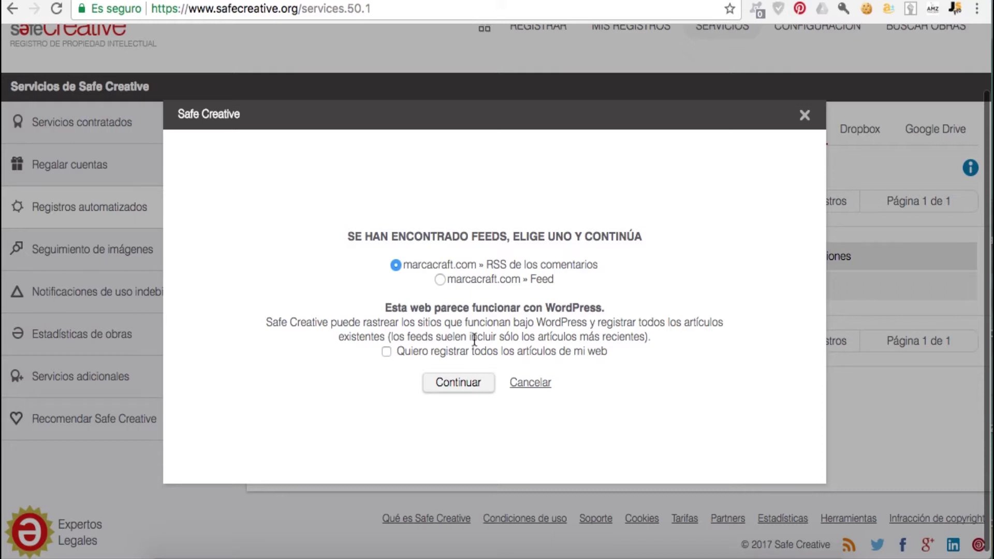
Step: Choose marcacraft.com » Feed as the source, try the option to register all website articles, and continue
{"action": "left_click", "coordinate": [439, 279]}
{"action": "left_click", "coordinate": [386, 351]}
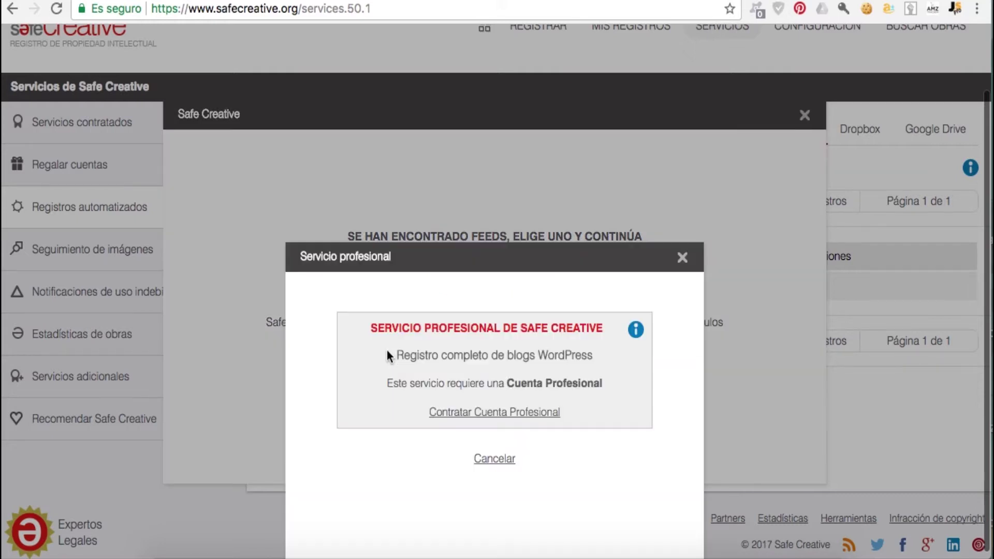
{"action": "left_click", "coordinate": [683, 258]}
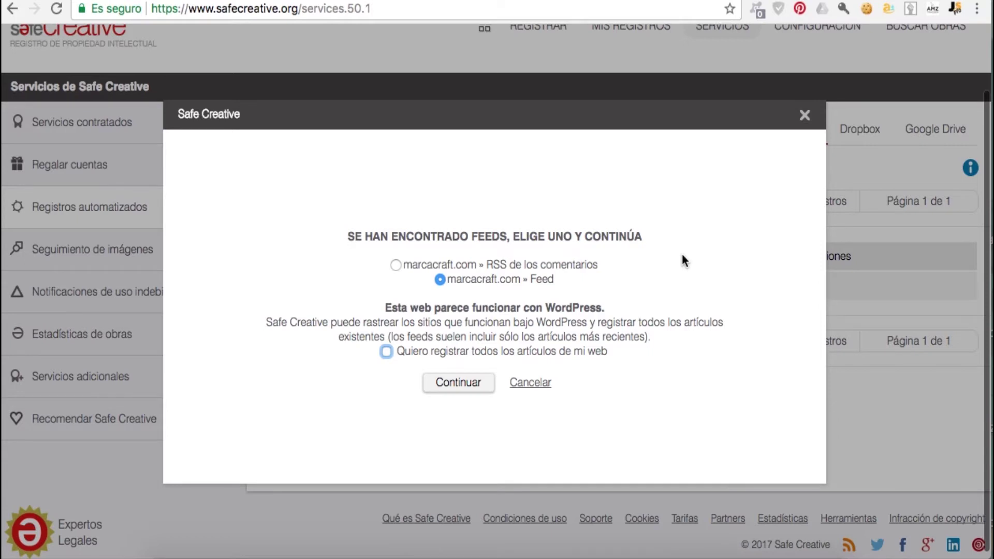
{"action": "left_click", "coordinate": [482, 384]}
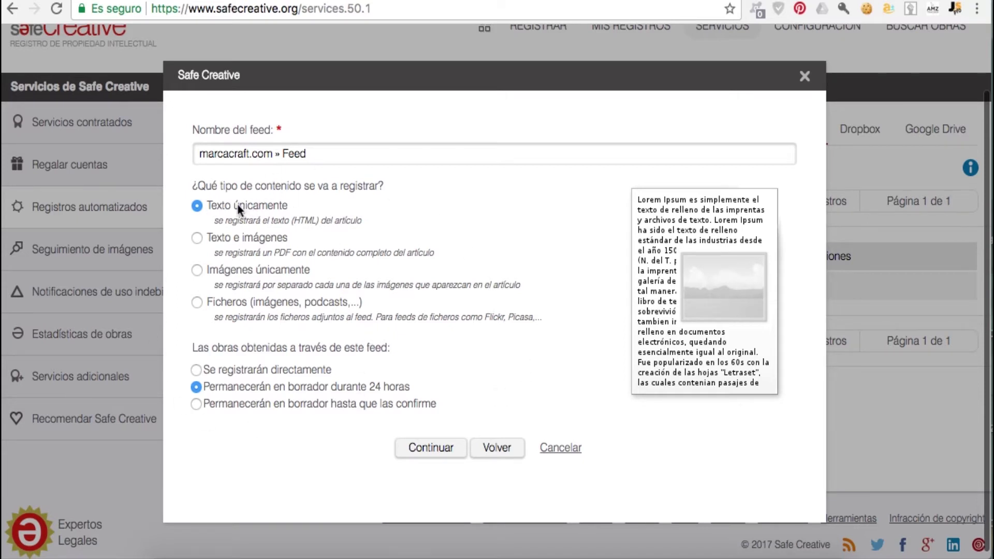
Step: Try the text-and-images content type, keep Texto únicamente, and continue with works set to Se registrarán directamente
{"action": "left_click", "coordinate": [198, 238]}
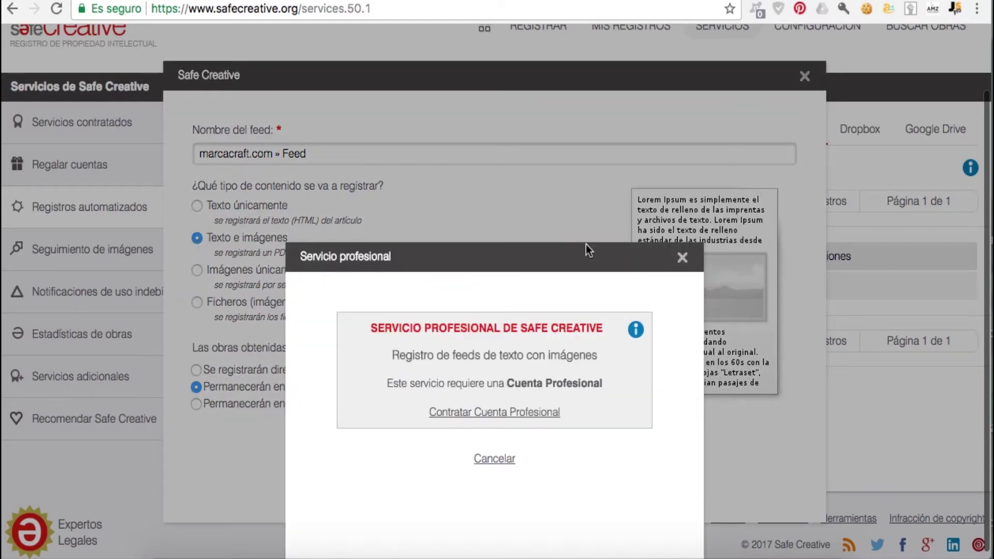
{"action": "left_click", "coordinate": [686, 259]}
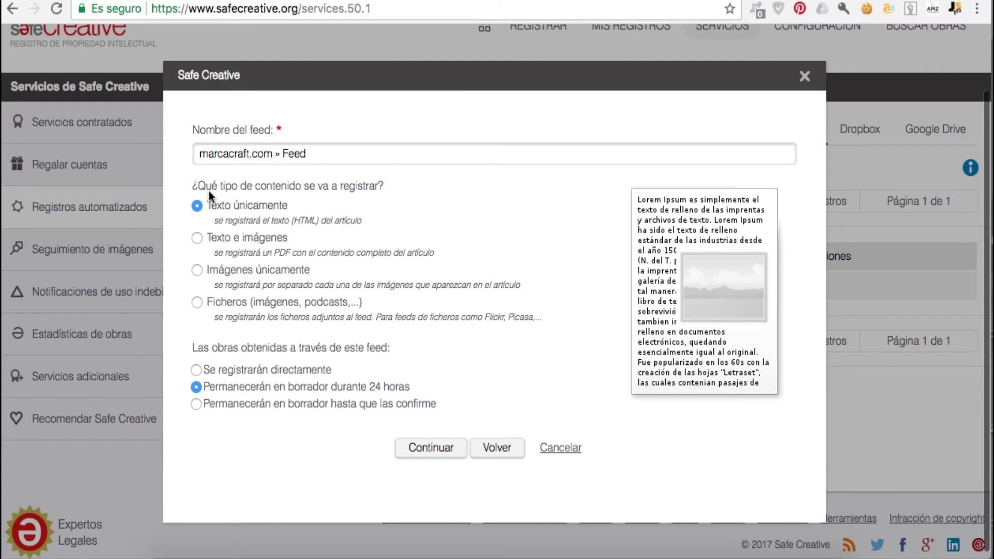
{"action": "scroll", "coordinate": [201, 369], "scroll_direction": "down", "scroll_amount": 1}
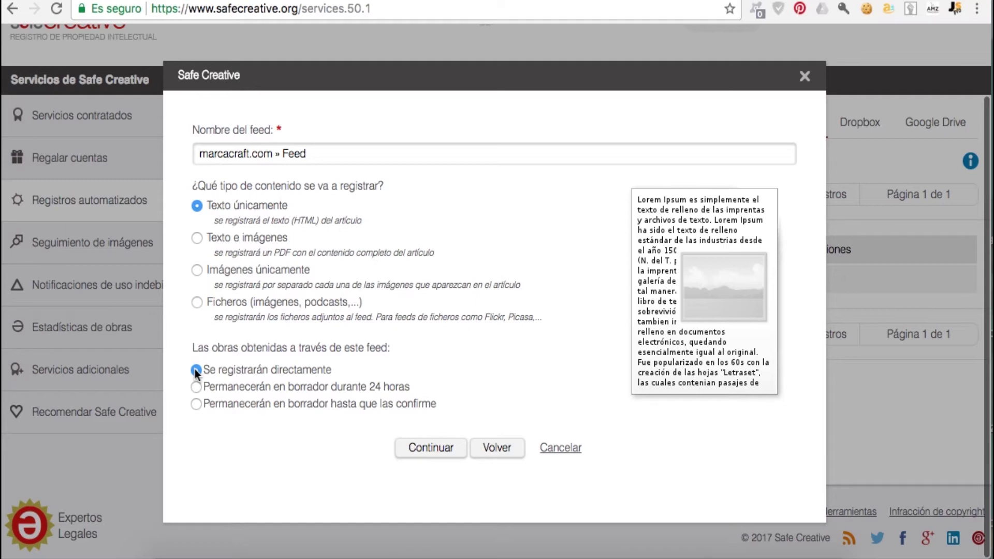
{"action": "left_click", "coordinate": [453, 446]}
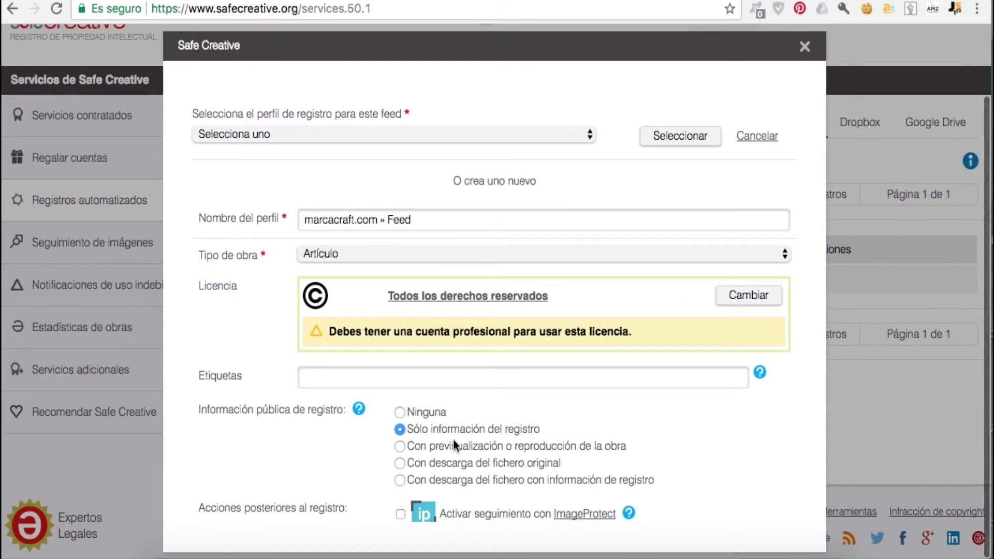
Step: Review the existing registration profiles, the new profile's name and its available work types
{"action": "left_click", "coordinate": [363, 135]}
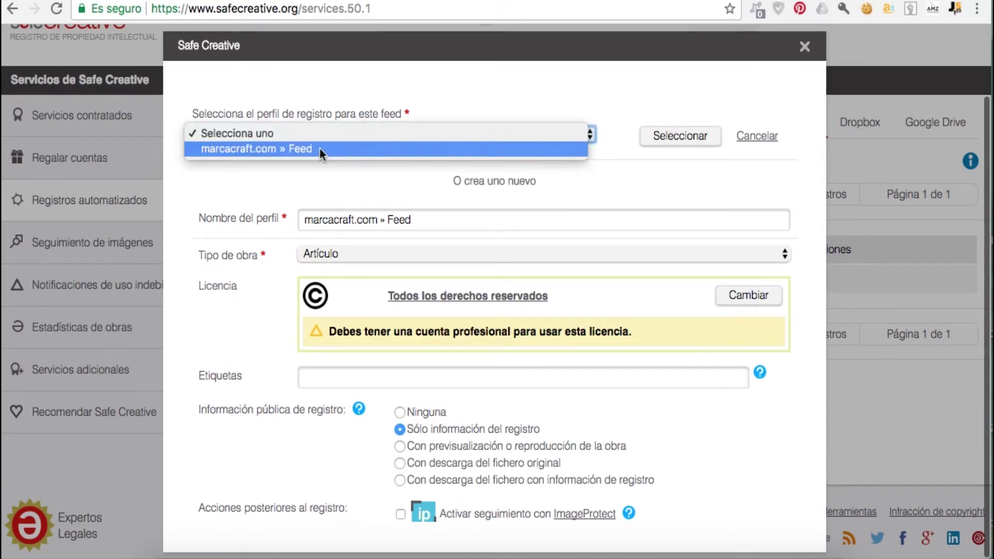
{"action": "left_click", "coordinate": [315, 132]}
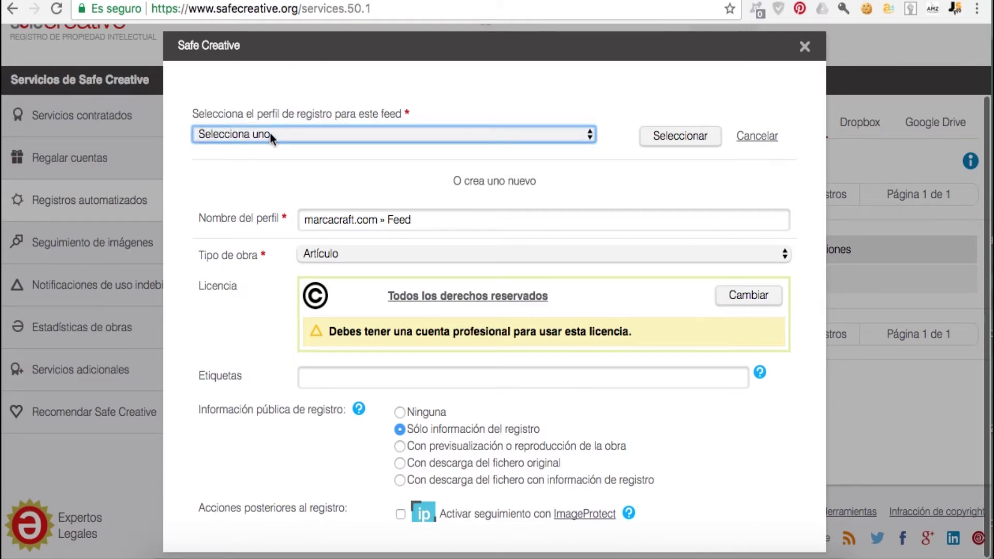
{"action": "scroll", "coordinate": [408, 188], "scroll_direction": "down", "scroll_amount": 3}
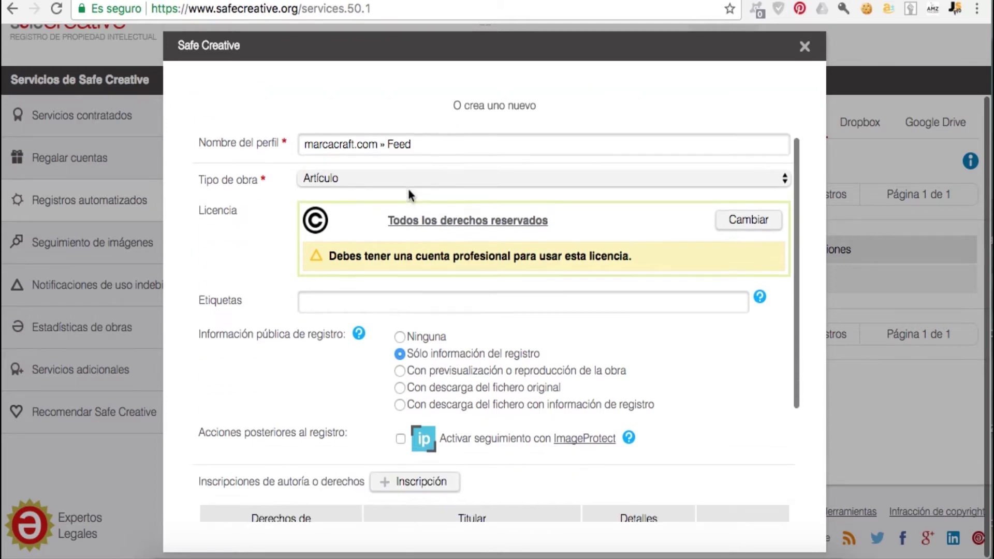
{"action": "triple_click", "coordinate": [426, 147]}
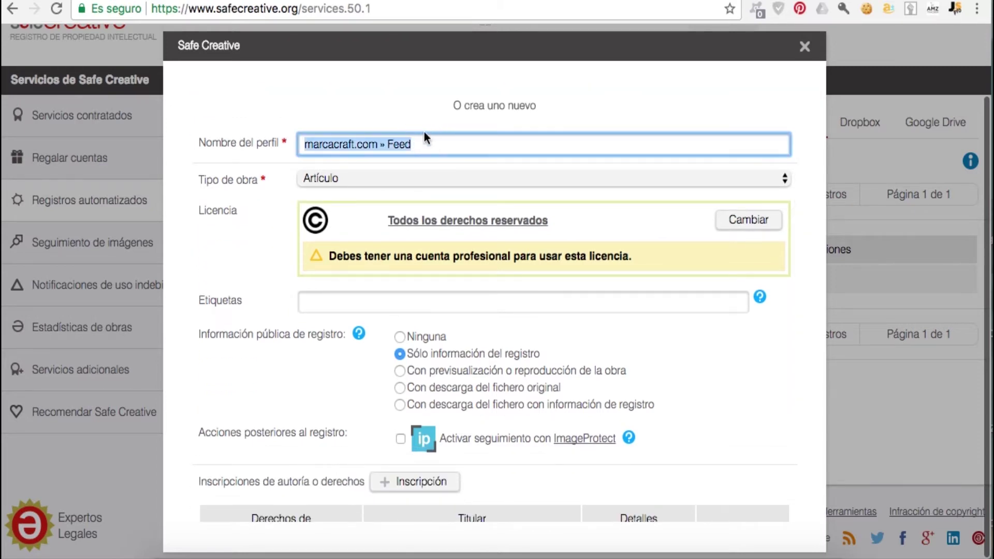
{"action": "left_click", "coordinate": [248, 213]}
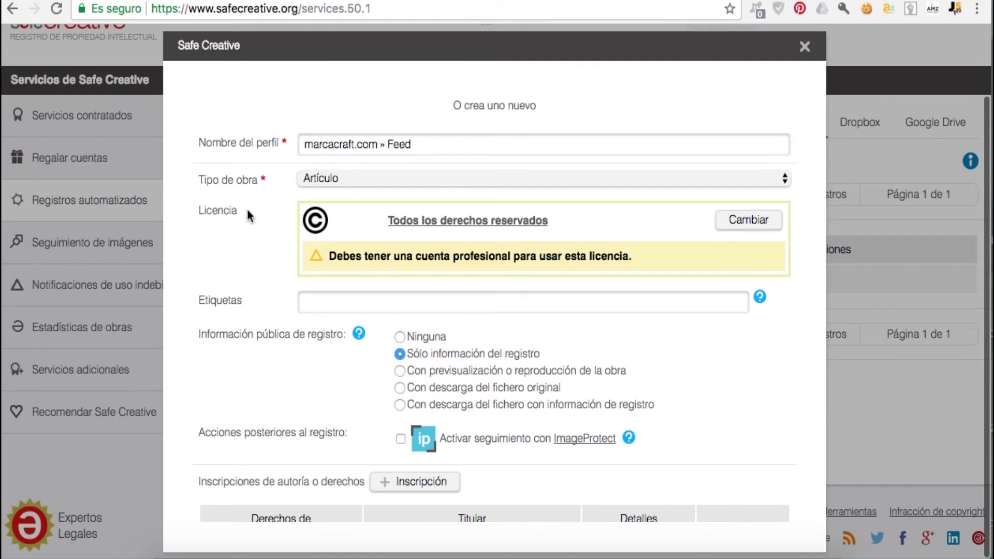
{"action": "left_click", "coordinate": [340, 178]}
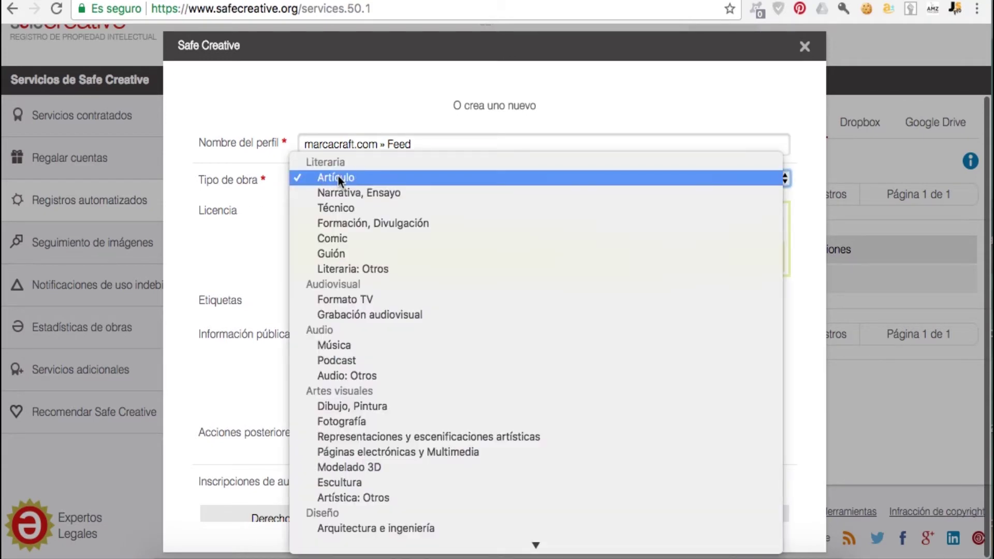
{"action": "left_click", "coordinate": [338, 177]}
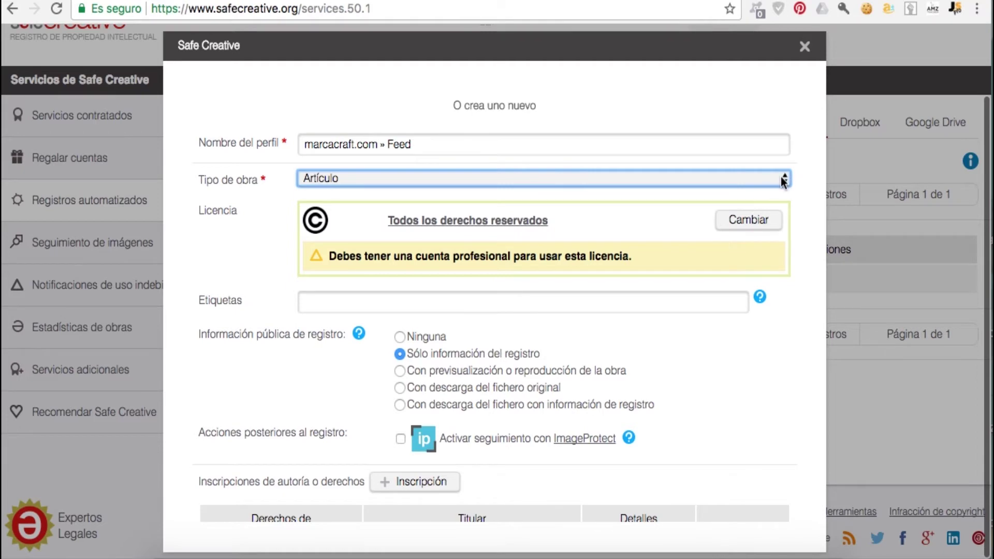
Step: Set the profile's licence to Creative Commons Attribution-NonCommercial-NoDerivatives 4.0, requiring attribution and allowing neither derivative works nor commercial use
{"action": "scroll", "coordinate": [781, 176], "scroll_direction": "down", "scroll_amount": 2}
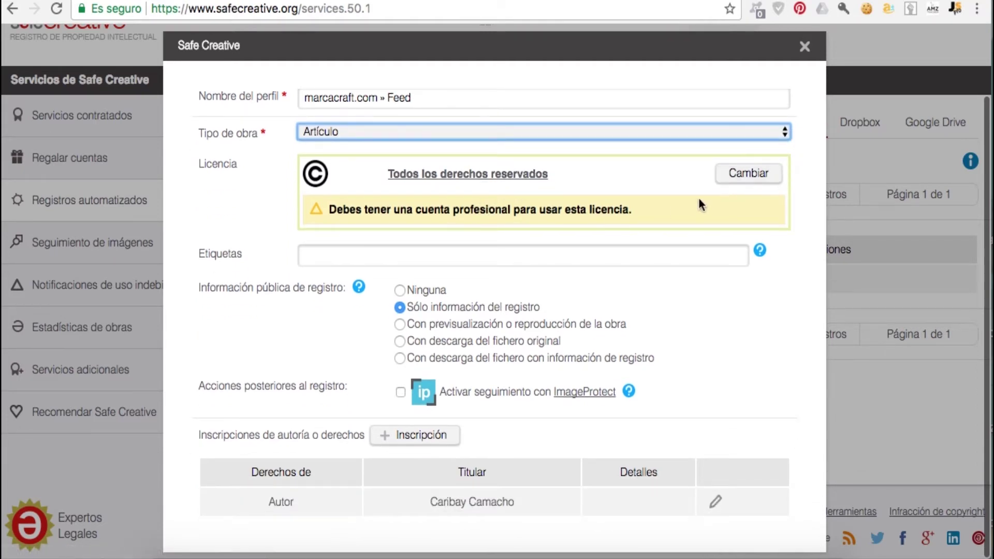
{"action": "left_click", "coordinate": [730, 179]}
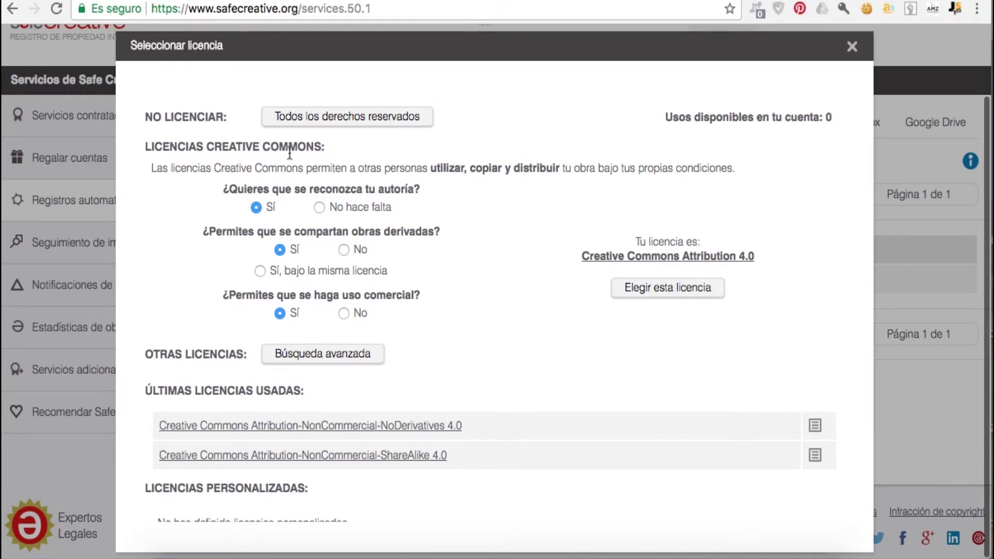
{"action": "left_click_drag", "start_coordinate": [222, 190], "coordinate": [450, 200]}
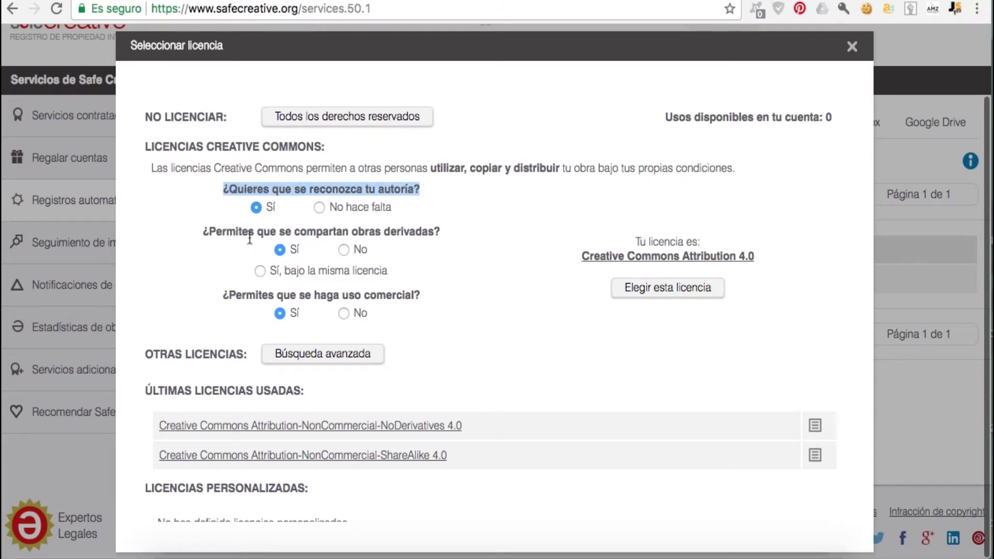
{"action": "left_click_drag", "start_coordinate": [203, 232], "coordinate": [454, 233]}
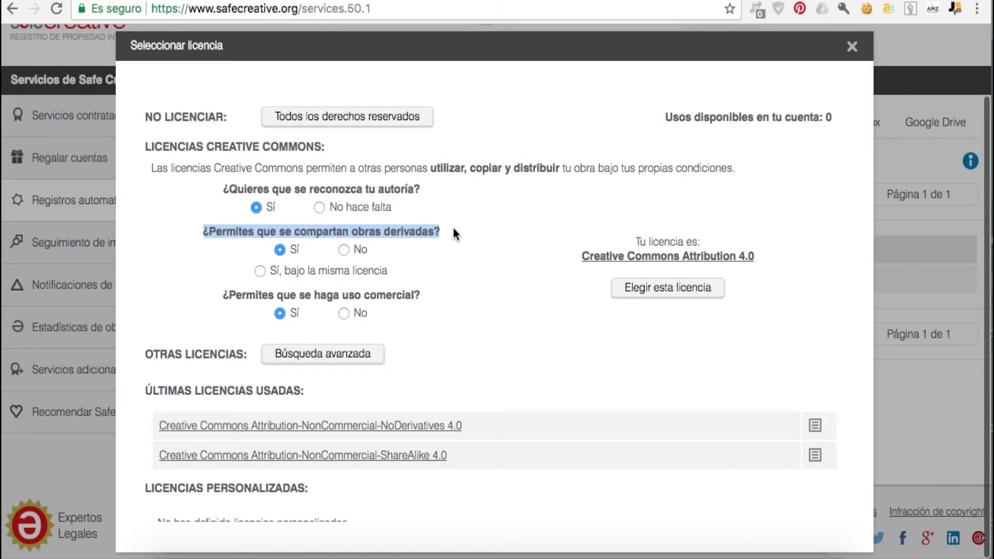
{"action": "left_click", "coordinate": [344, 250]}
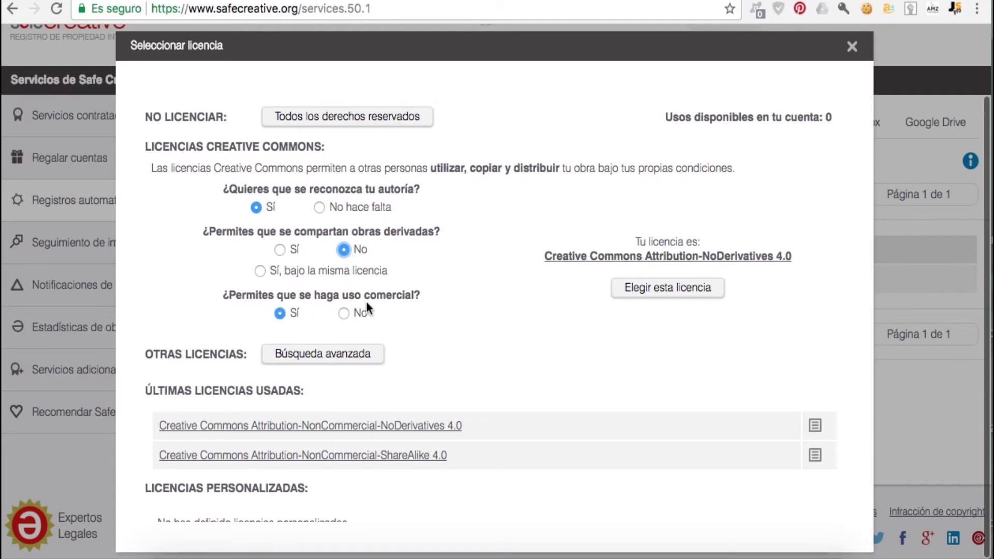
{"action": "left_click", "coordinate": [344, 313]}
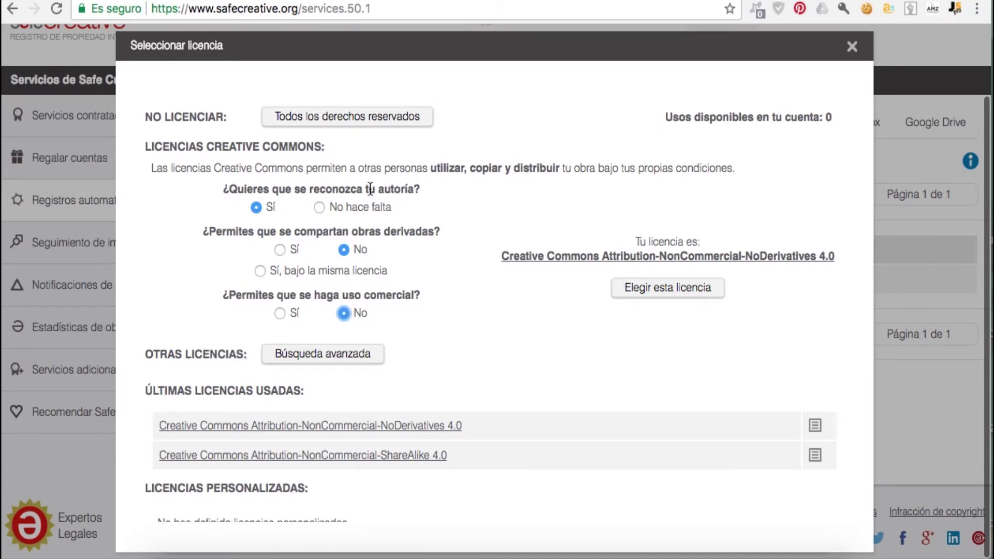
{"action": "left_click", "coordinate": [694, 294]}
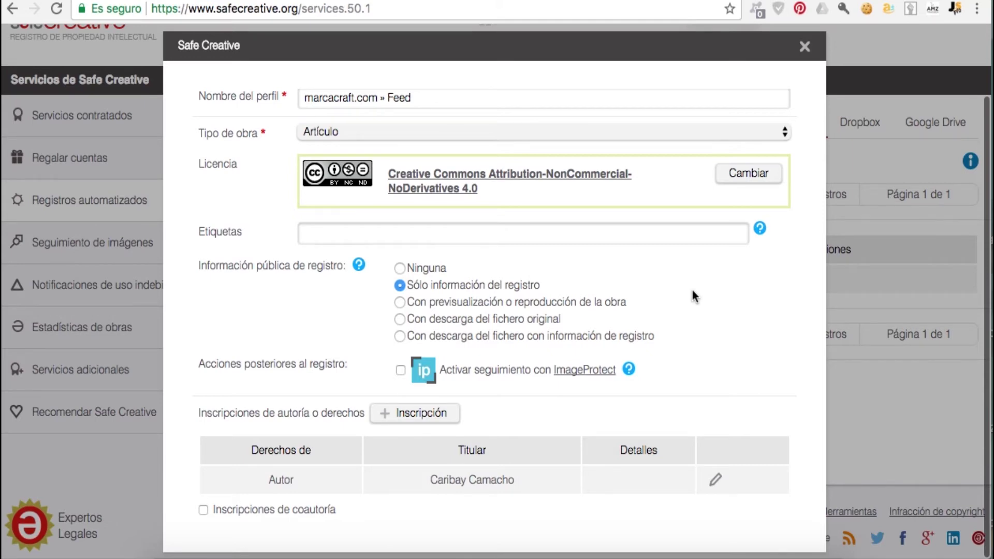
Step: Try the public registration information option Ninguna and the option Inscripciones de coautoría, dismissing the professional service notice each time
{"action": "scroll", "coordinate": [595, 242], "scroll_direction": "down", "scroll_amount": 2}
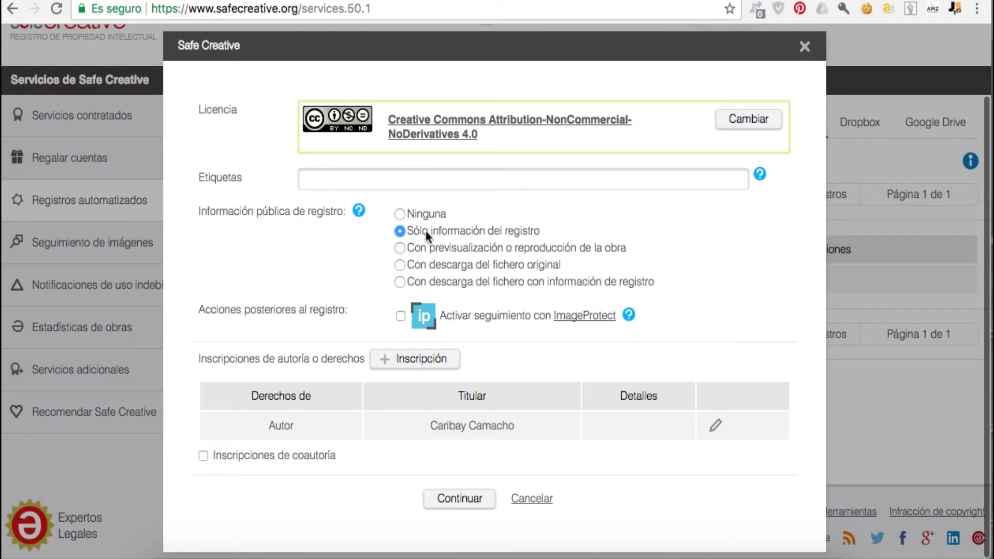
{"action": "left_click_drag", "start_coordinate": [425, 231], "coordinate": [577, 229]}
{"action": "left_click", "coordinate": [398, 224]}
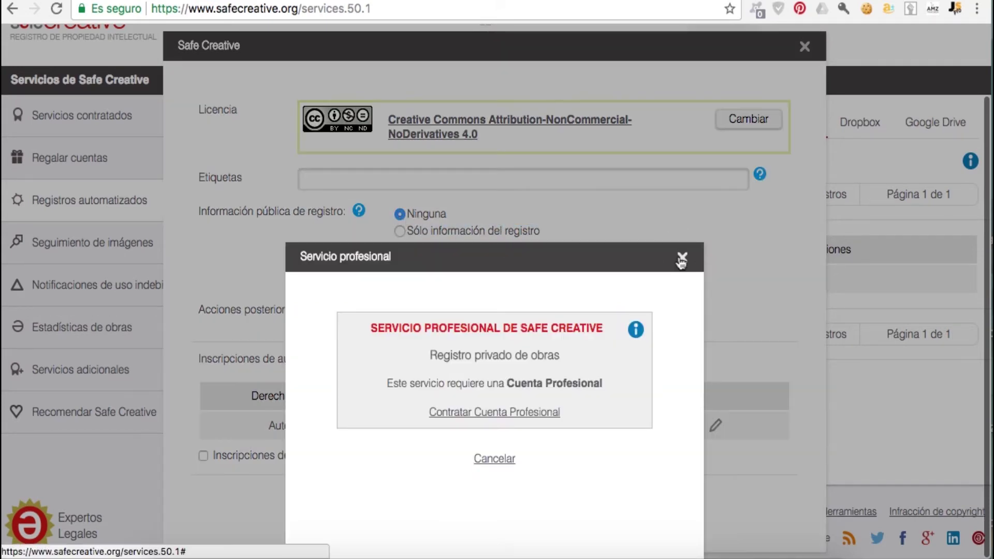
{"action": "left_click", "coordinate": [678, 258]}
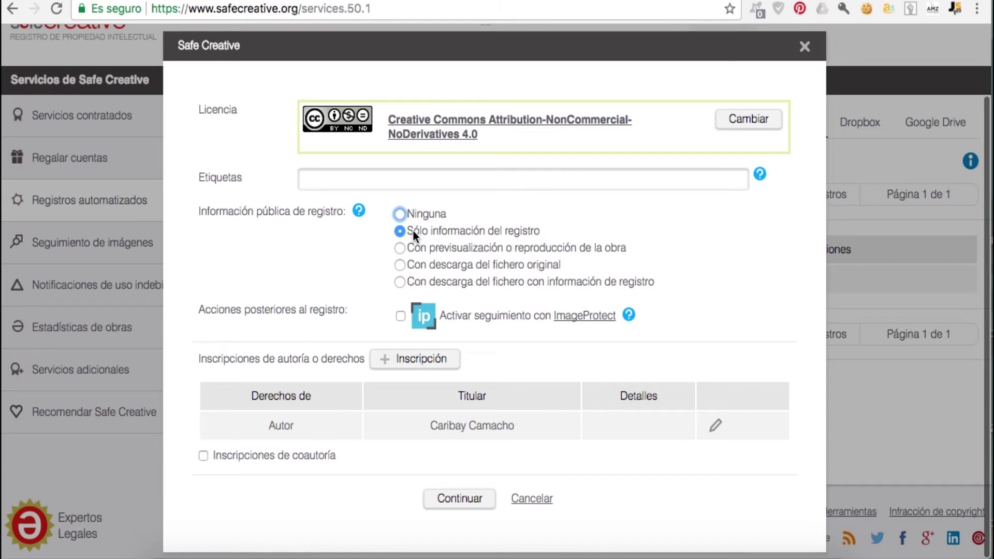
{"action": "scroll", "coordinate": [411, 229], "scroll_direction": "down", "scroll_amount": 2}
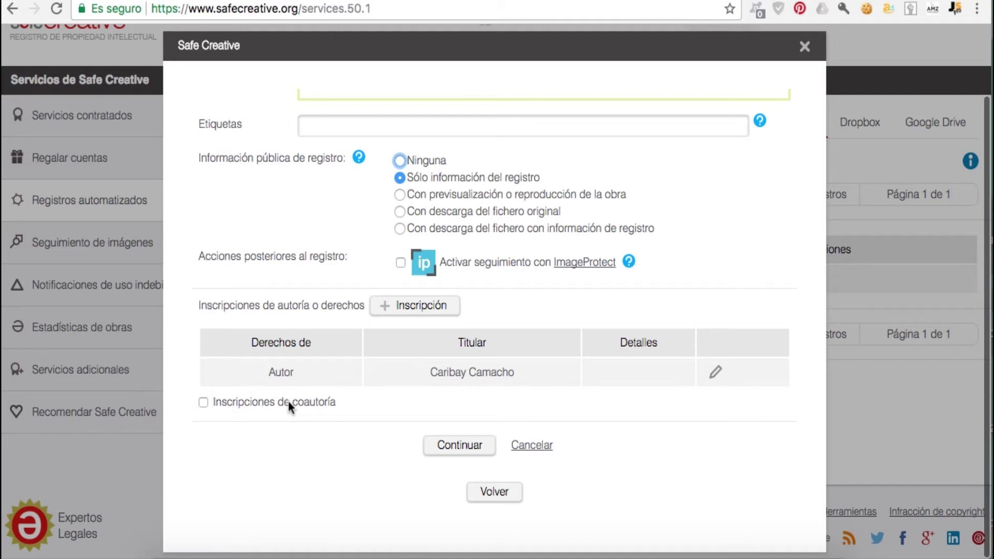
{"action": "left_click", "coordinate": [203, 403]}
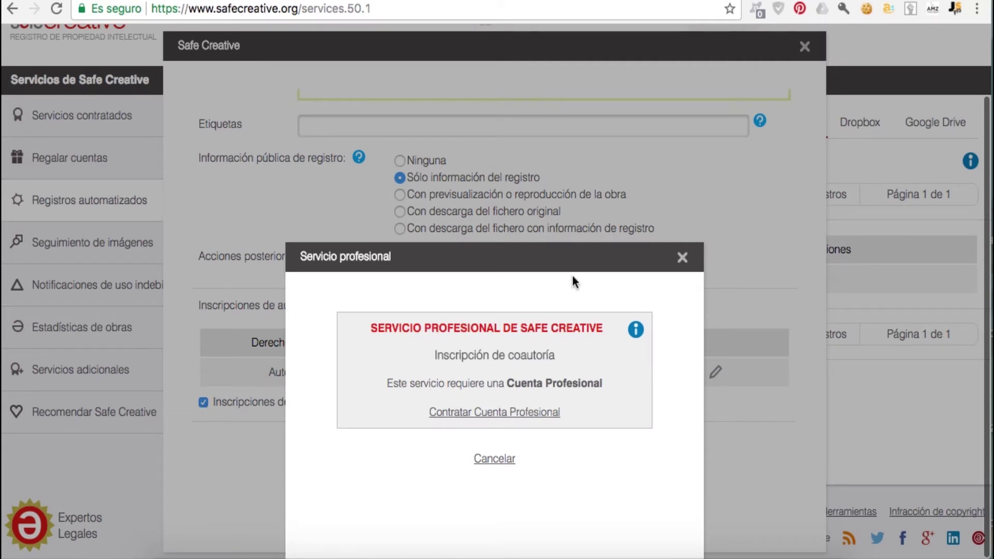
{"action": "left_click", "coordinate": [683, 257]}
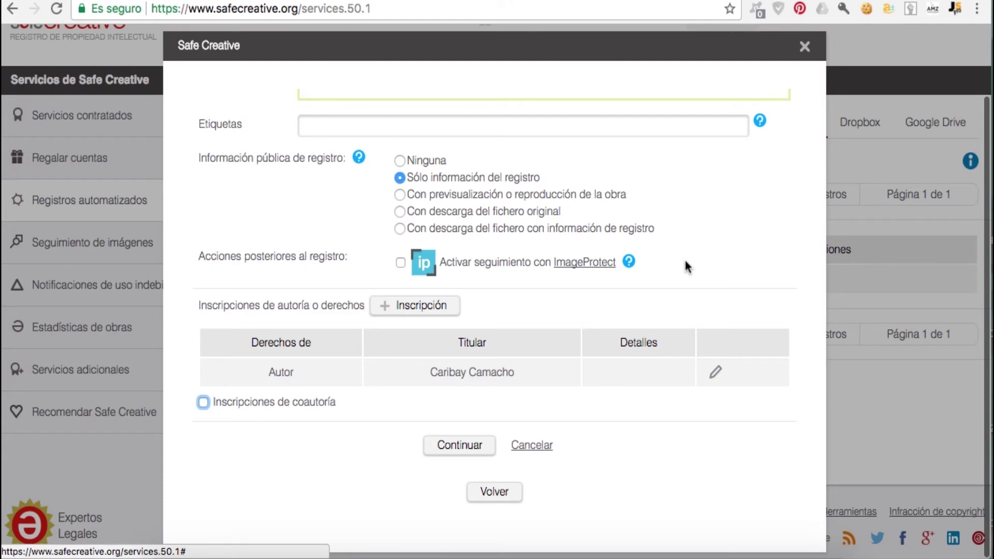
Step: Submit the registration profile and copy the HTML text-link snippet that contains the feed validation code
{"action": "left_click", "coordinate": [460, 446]}
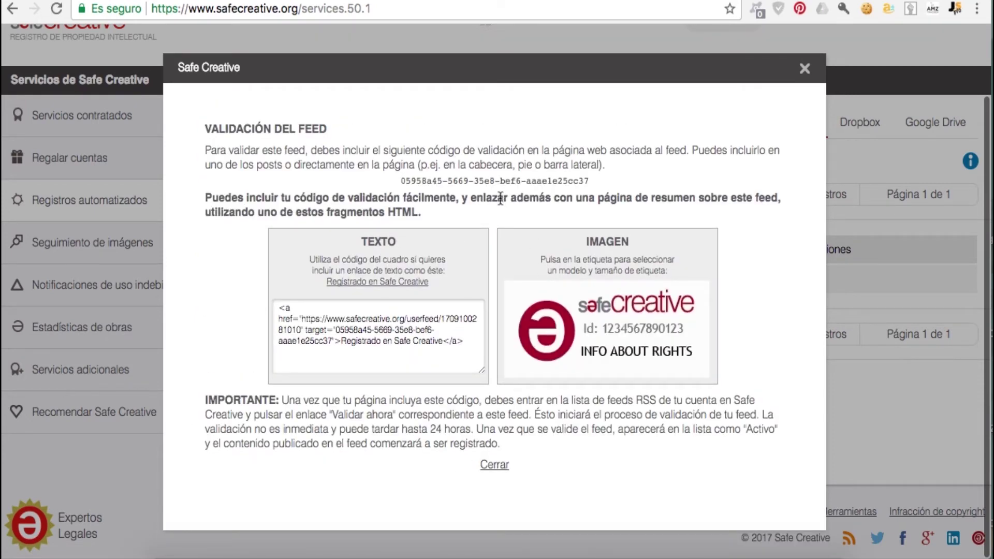
{"action": "left_click_drag", "start_coordinate": [396, 179], "coordinate": [619, 182]}
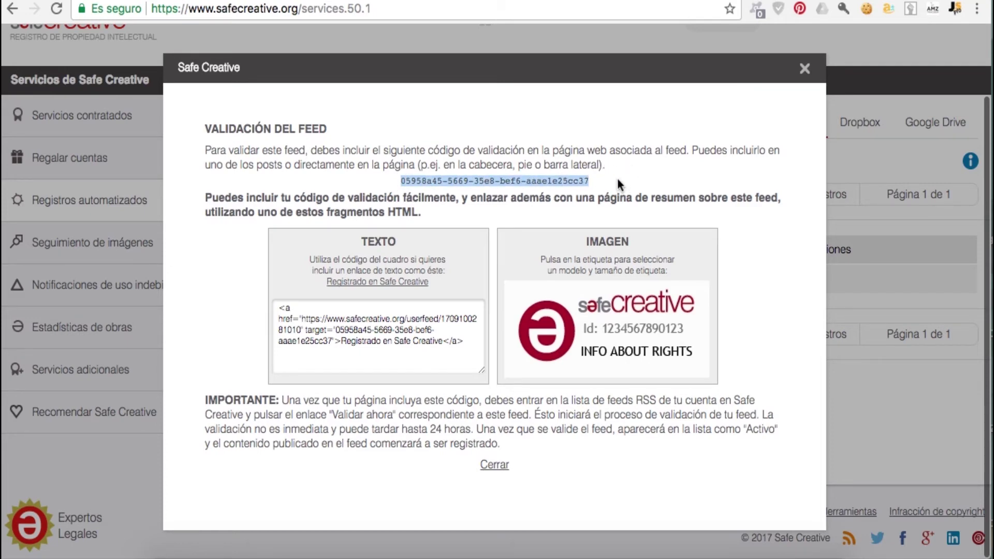
{"action": "left_click", "coordinate": [621, 177]}
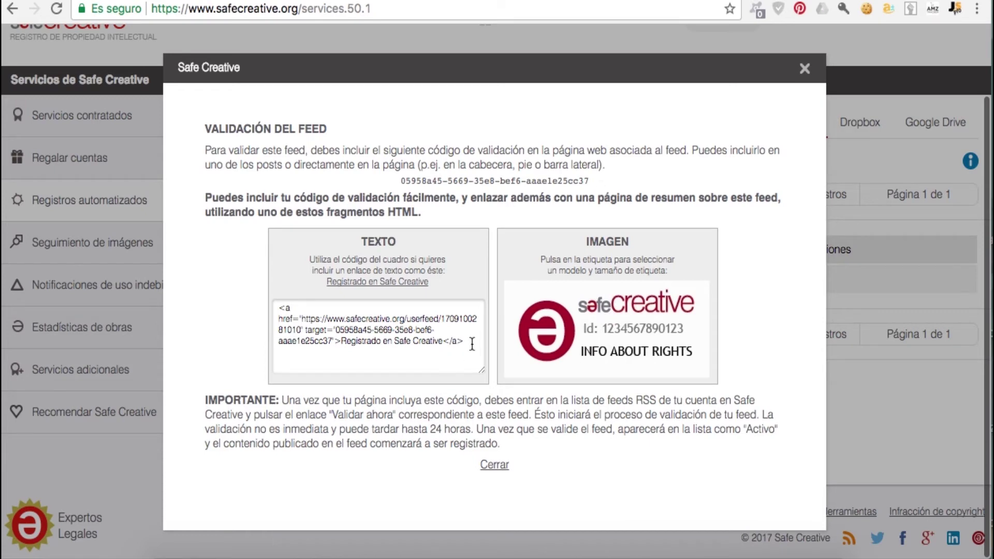
{"action": "left_click_drag", "start_coordinate": [471, 344], "coordinate": [236, 309]}
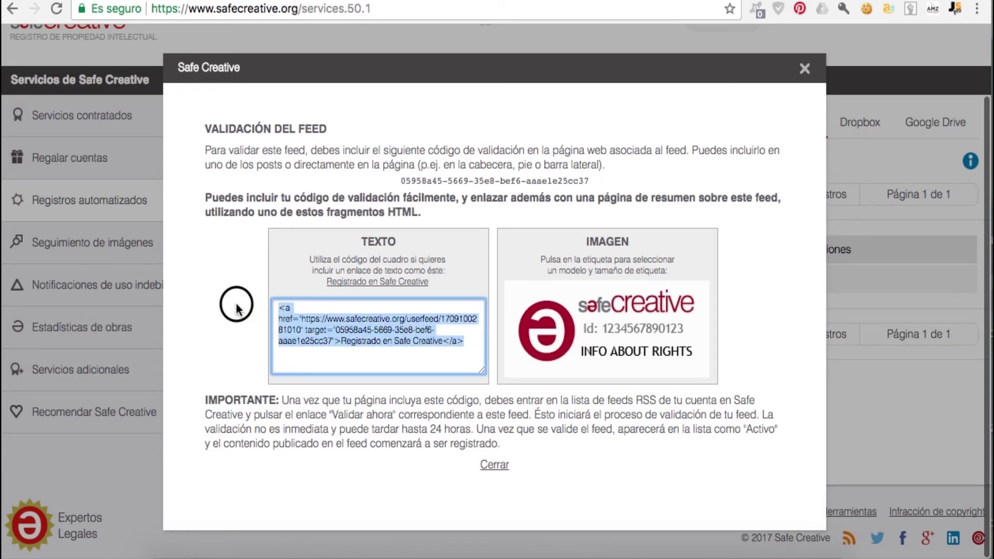
{"action": "right_click", "coordinate": [306, 334]}
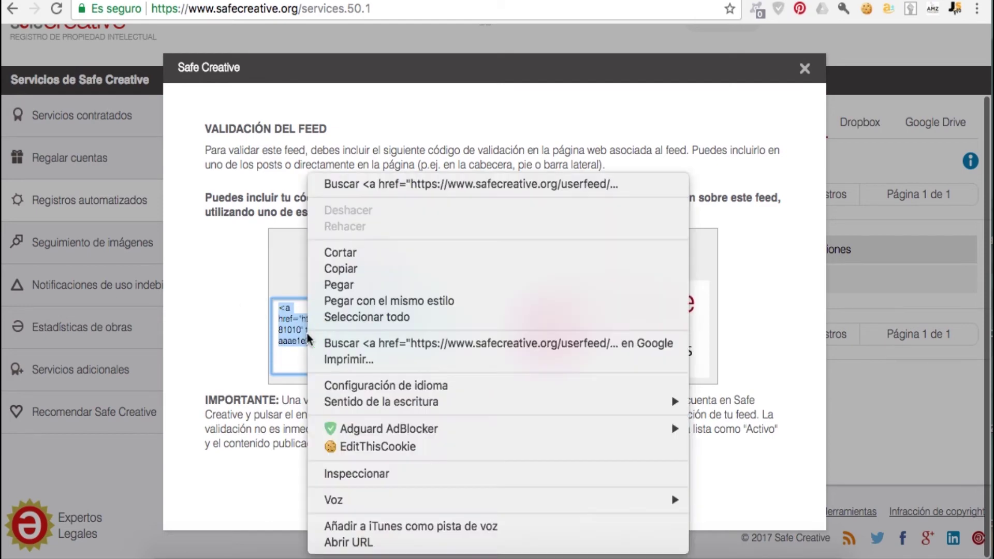
{"action": "left_click", "coordinate": [350, 268]}
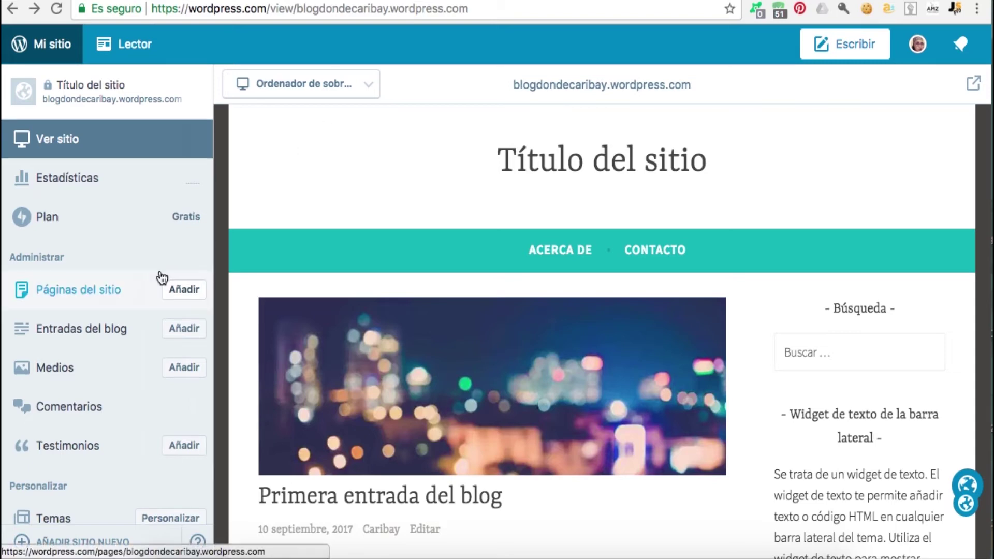
Step: In the WordPress.com site customizer, add a Custom HTML widget to the Pie de página 1 widget area
{"action": "scroll", "coordinate": [160, 277], "scroll_direction": "down", "scroll_amount": 3}
{"action": "left_click", "coordinate": [173, 399]}
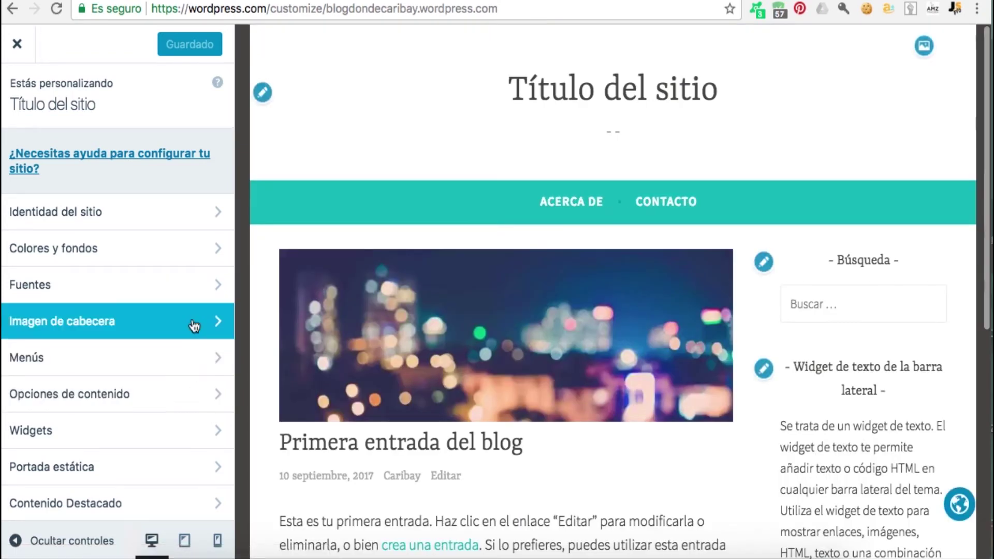
{"action": "left_click", "coordinate": [165, 431]}
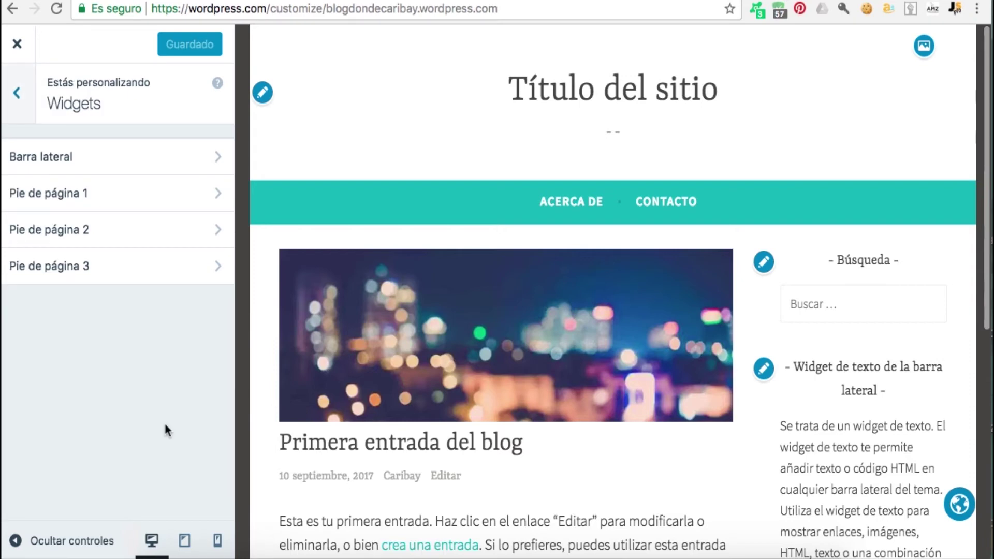
{"action": "left_click", "coordinate": [97, 192]}
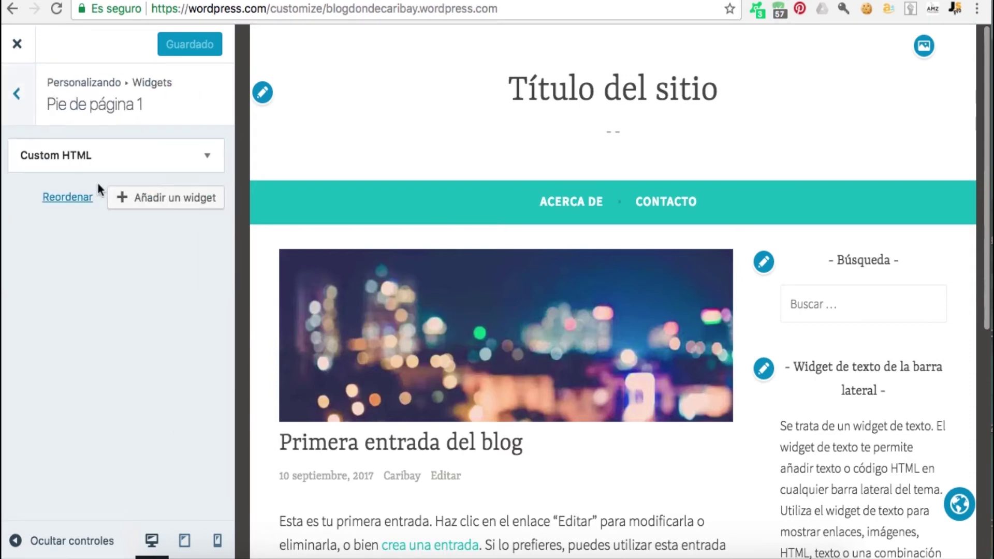
{"action": "left_click", "coordinate": [161, 208]}
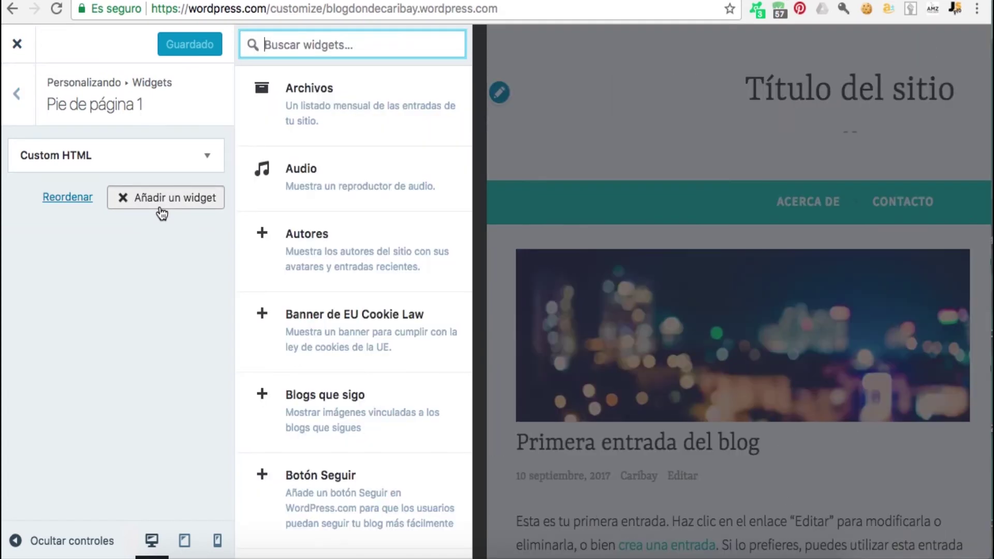
{"action": "scroll", "coordinate": [316, 283], "scroll_direction": "down", "scroll_amount": 3}
{"action": "scroll", "coordinate": [318, 285], "scroll_direction": "down", "scroll_amount": 10}
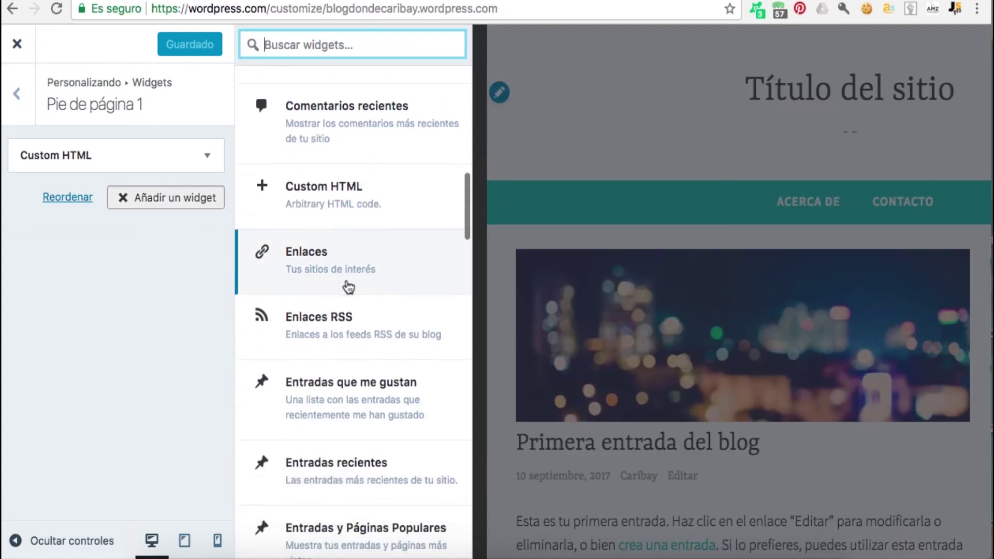
{"action": "left_click", "coordinate": [360, 200]}
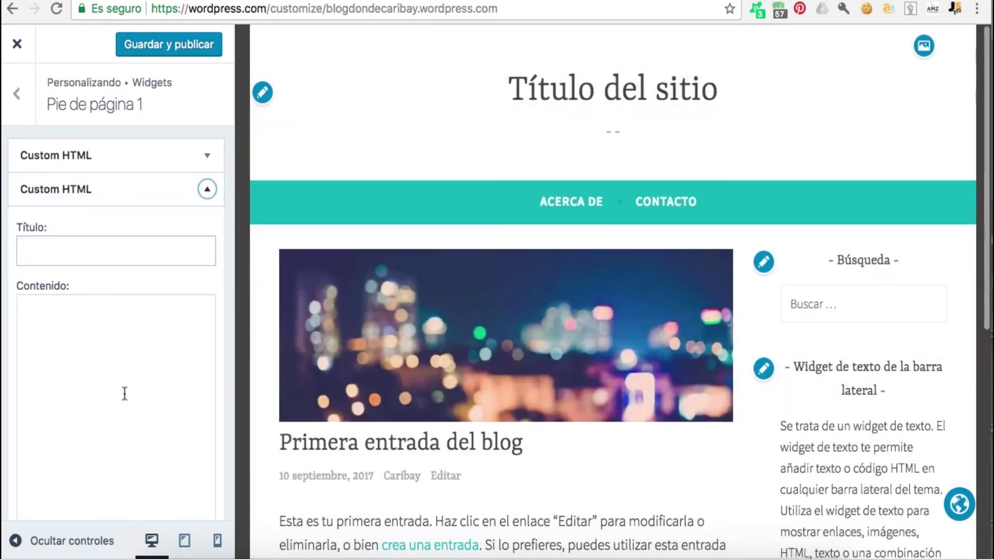
Step: Paste the copied Safe Creative validation code snippet as the new Custom HTML widget's content, then save and publish the site
{"action": "scroll", "coordinate": [125, 394], "scroll_direction": "down", "scroll_amount": 2}
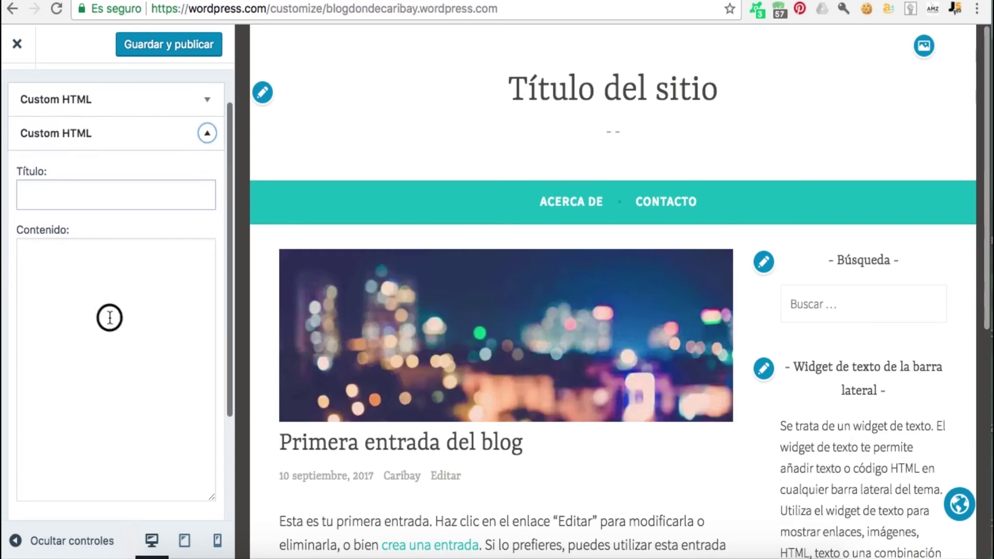
{"action": "left_click", "coordinate": [109, 318]}
{"action": "key", "text": "super+v"}
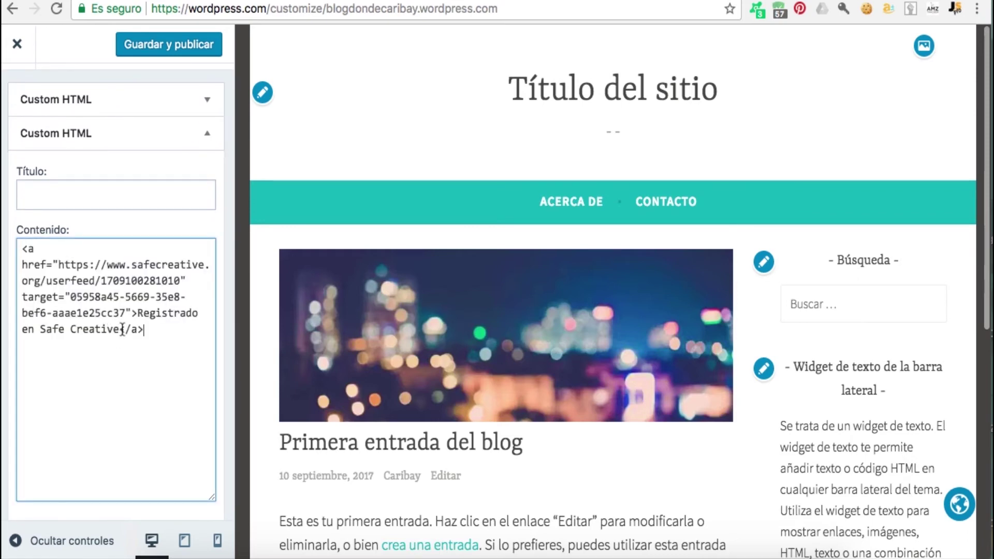
{"action": "left_click", "coordinate": [163, 46]}
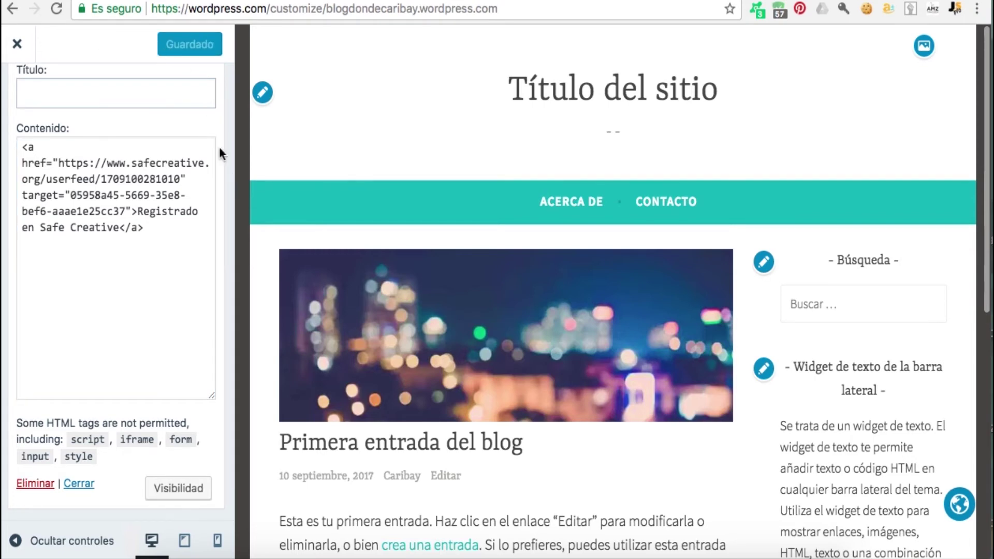
Step: Leave the customizer and check the footer of the published blog for the Safe Creative link
{"action": "left_click", "coordinate": [19, 46]}
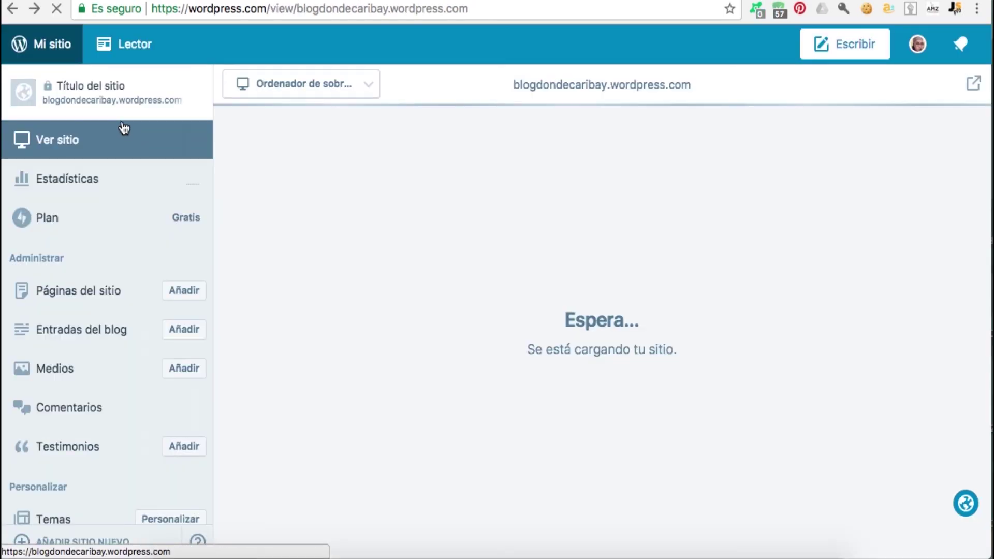
{"action": "scroll", "coordinate": [362, 219], "scroll_direction": "down", "scroll_amount": 3}
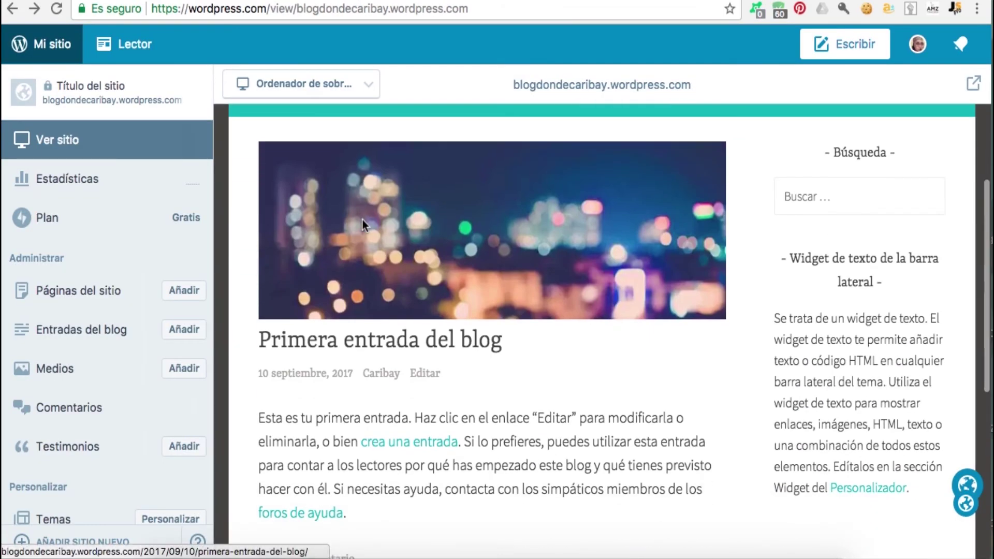
{"action": "scroll", "coordinate": [363, 219], "scroll_direction": "down", "scroll_amount": 7}
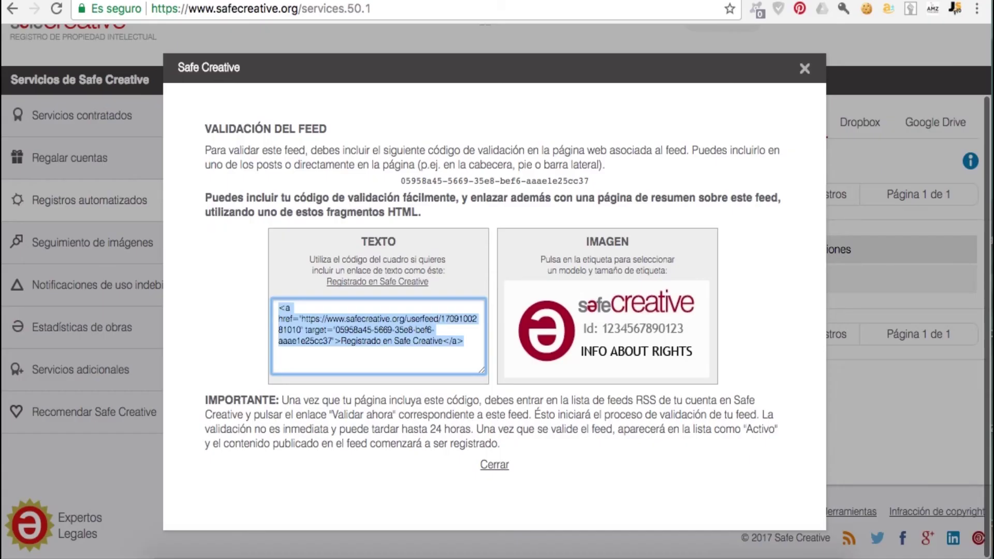
Step: Back in Safe Creative, close the feed validation instructions and request validation of the marcacraft.com » Feed entry
{"action": "left_click", "coordinate": [496, 465]}
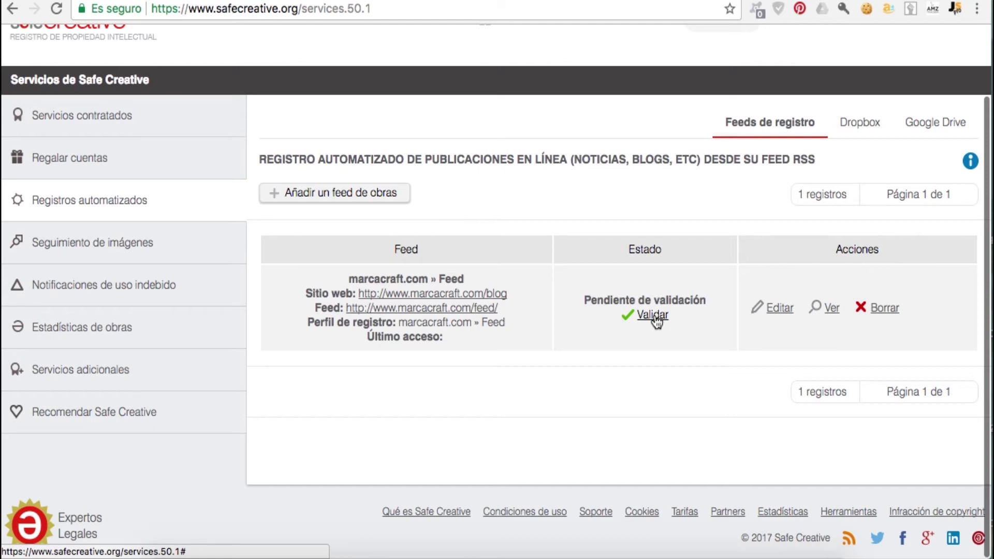
{"action": "left_click", "coordinate": [655, 315]}
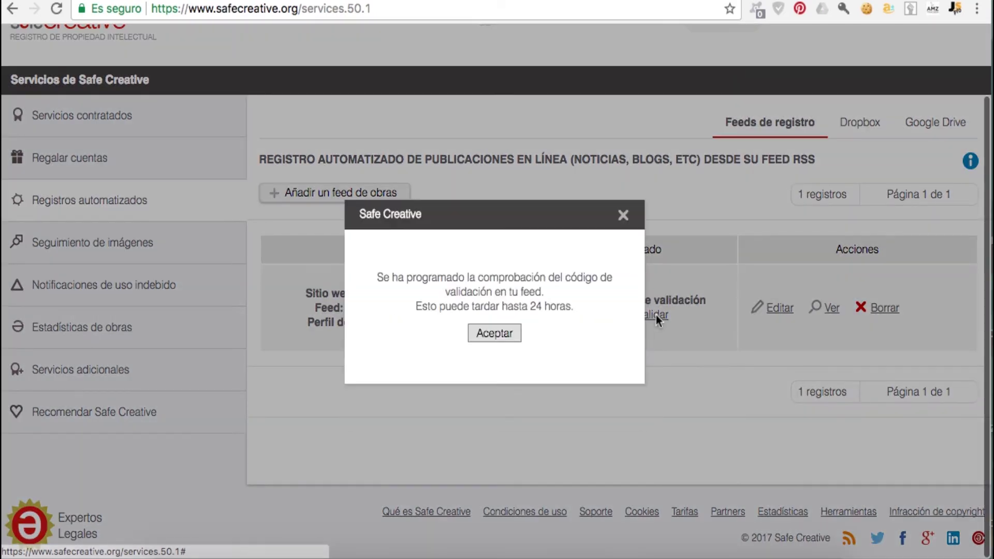
{"action": "left_click", "coordinate": [501, 336]}
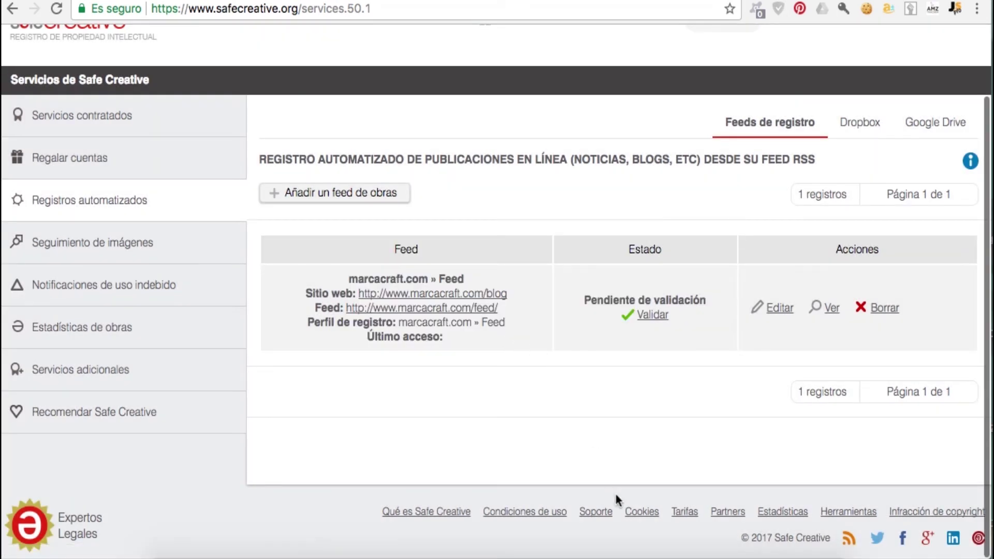
Step: Open the Safe Creative support page and look through its frequently asked questions
{"action": "left_click", "coordinate": [592, 515]}
{"action": "scroll", "coordinate": [592, 519], "scroll_direction": "down", "scroll_amount": 20}
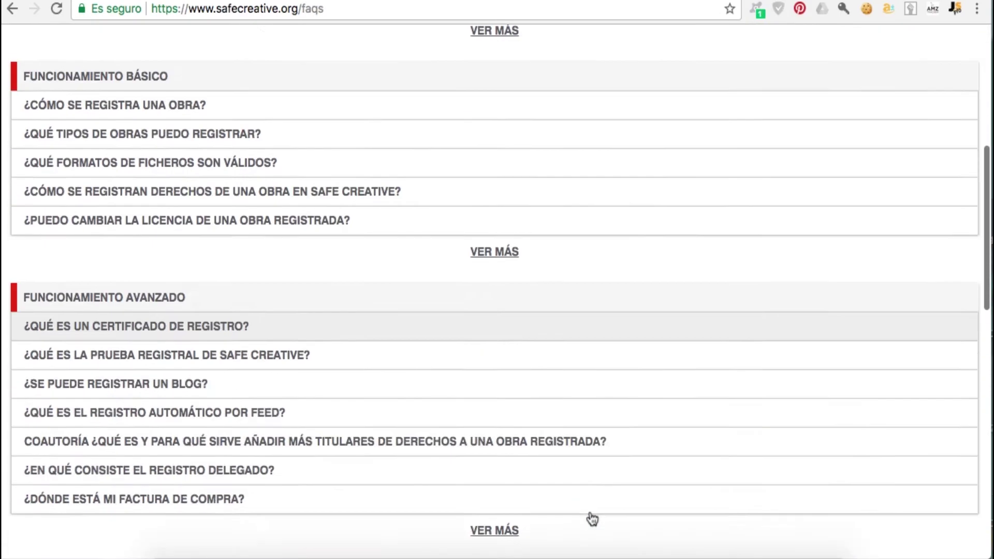